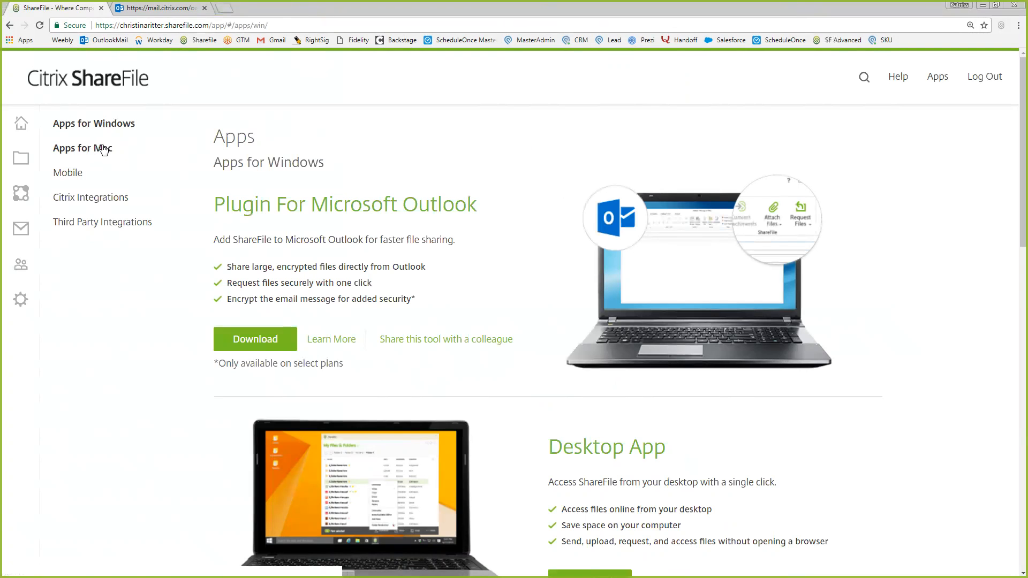
Step: Compare the Mac and Windows ShareFile apps pages in the web sidebar
left_click(102, 150)
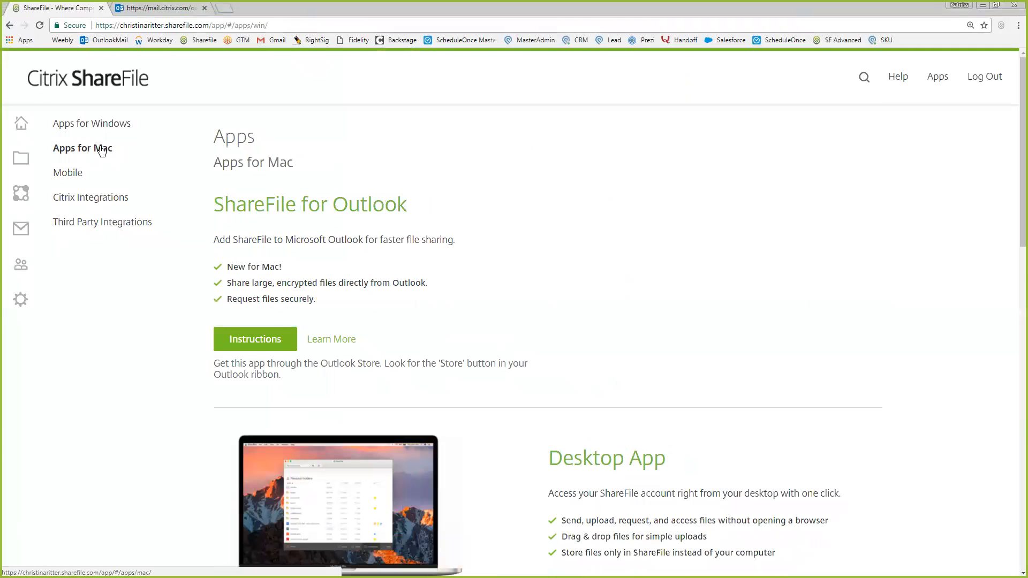
left_click(109, 126)
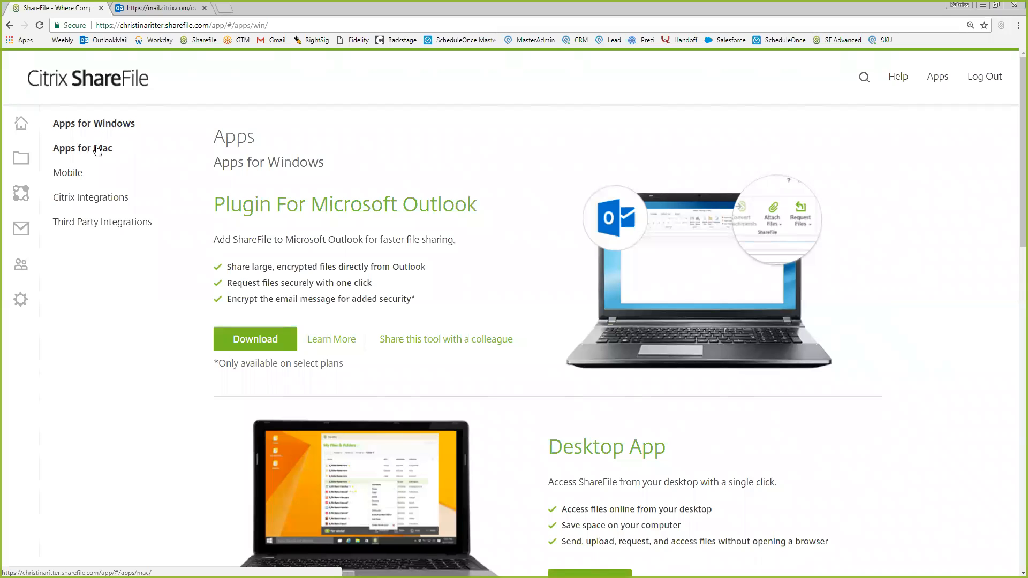
left_click(98, 152)
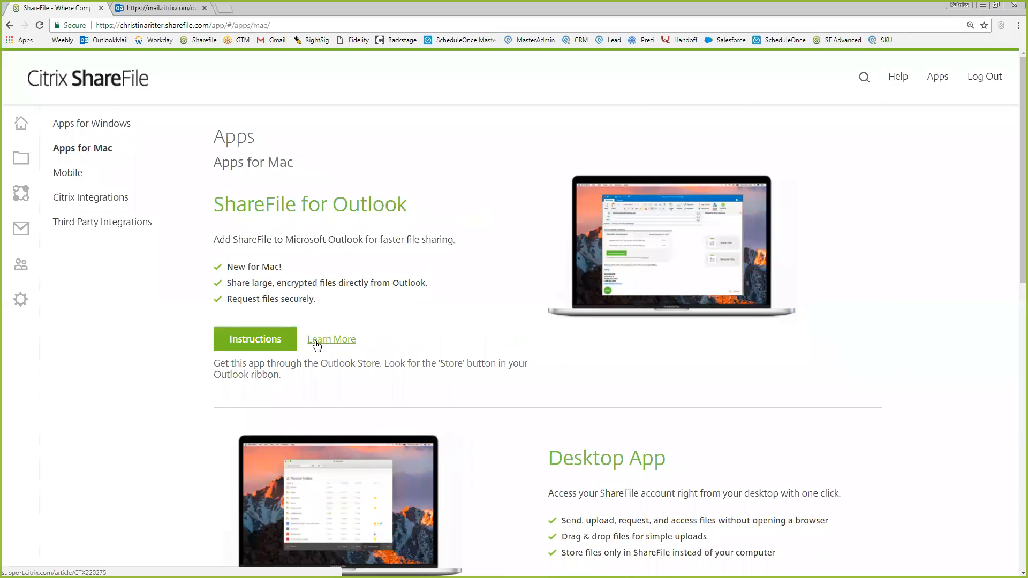
left_click(118, 126)
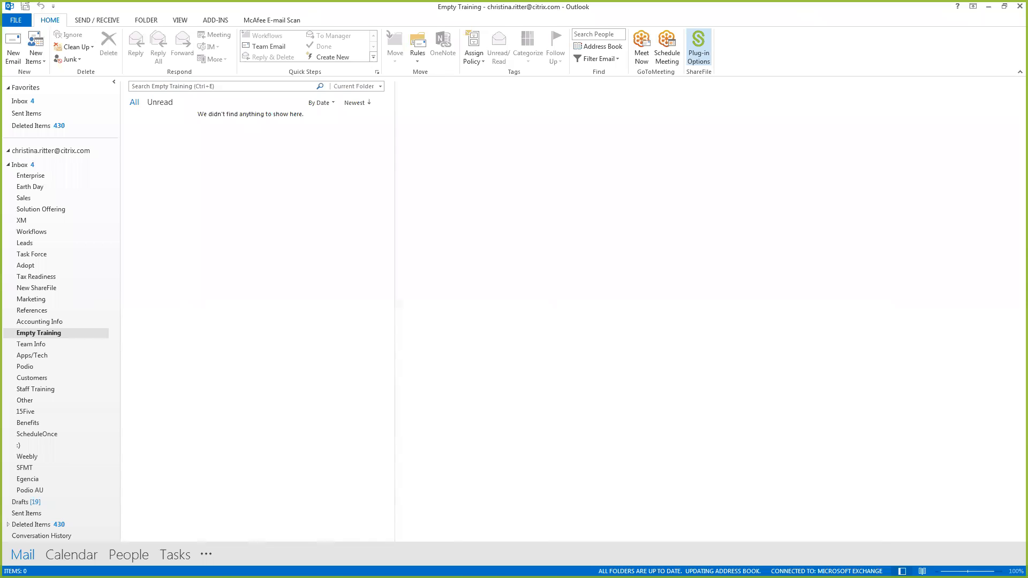
Step: Open the ShareFile plug-in options in Outlook
left_click(699, 47)
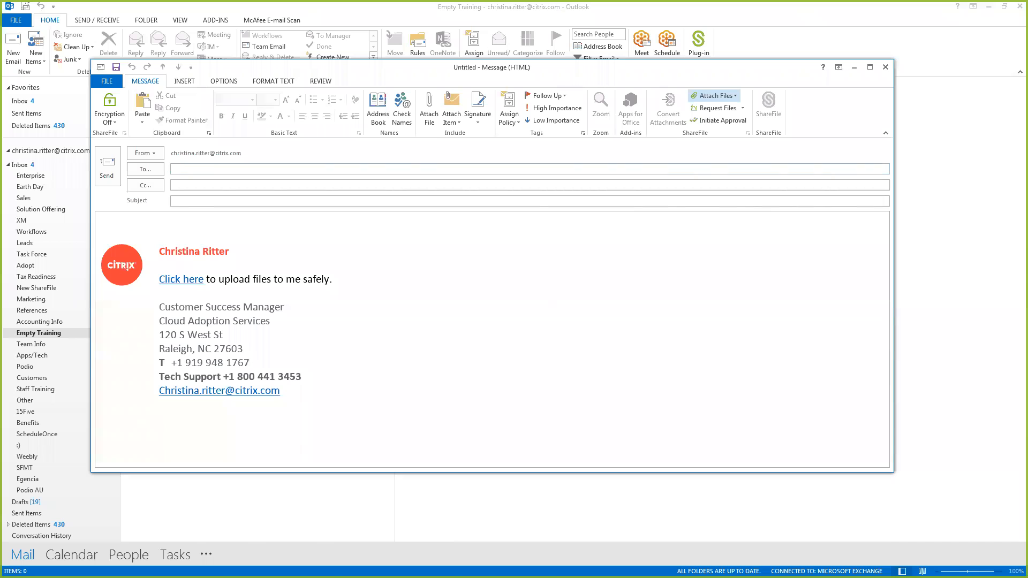
Step: Attach '3 Ways to Turbo Charge your Client Portal' as a ShareFile link using custom settings
left_click(715, 95)
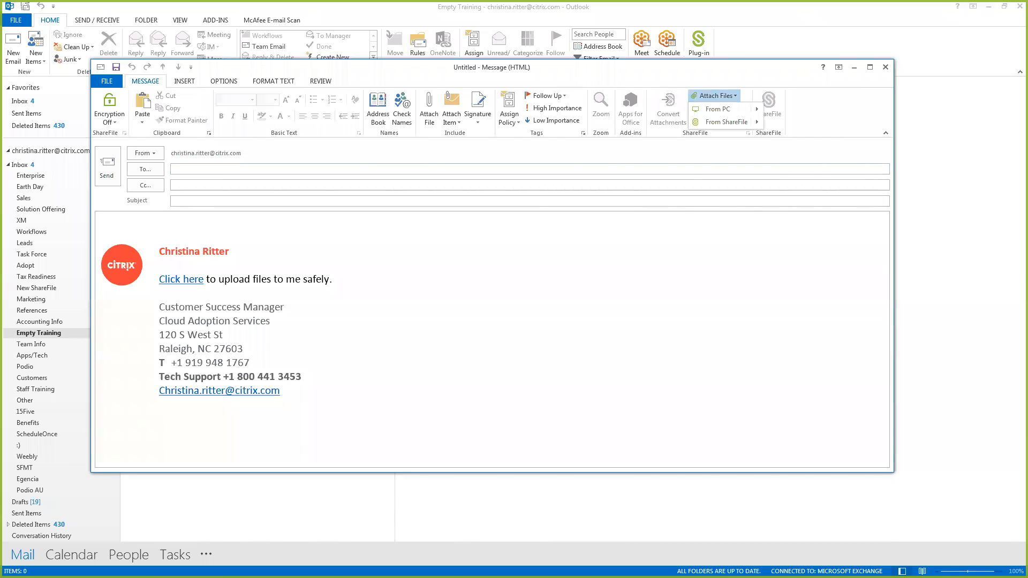
mouse_move(727, 109)
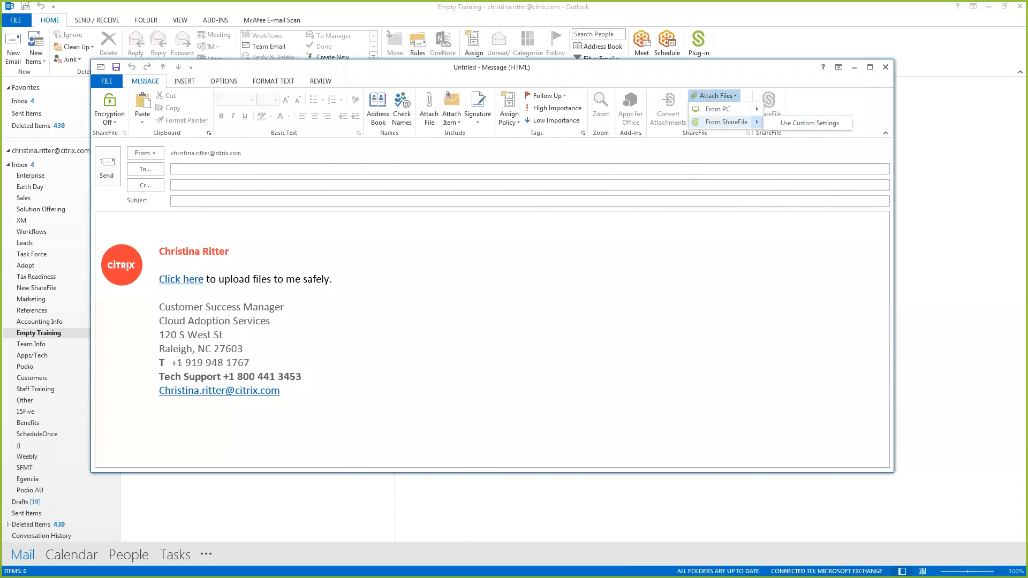
left_click(809, 122)
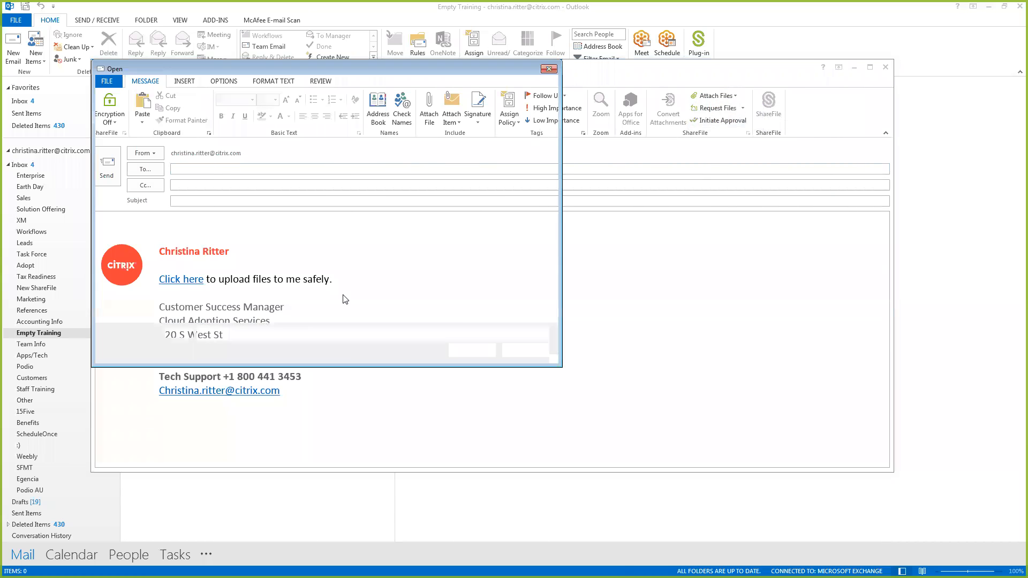
left_click(276, 274)
left_click(466, 350)
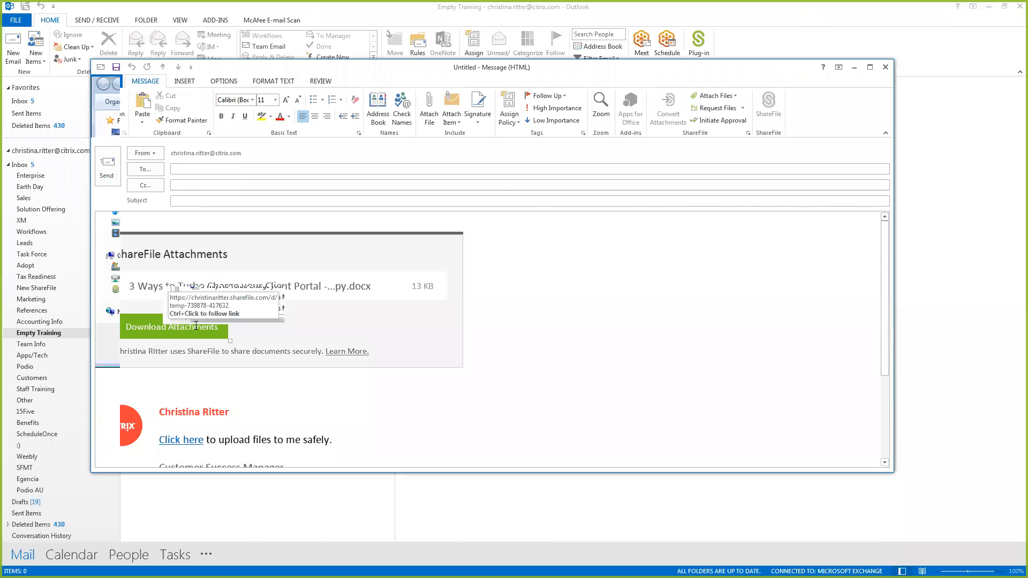
Step: Insert a ShareFile file request link at the top of the message body
left_click(149, 221)
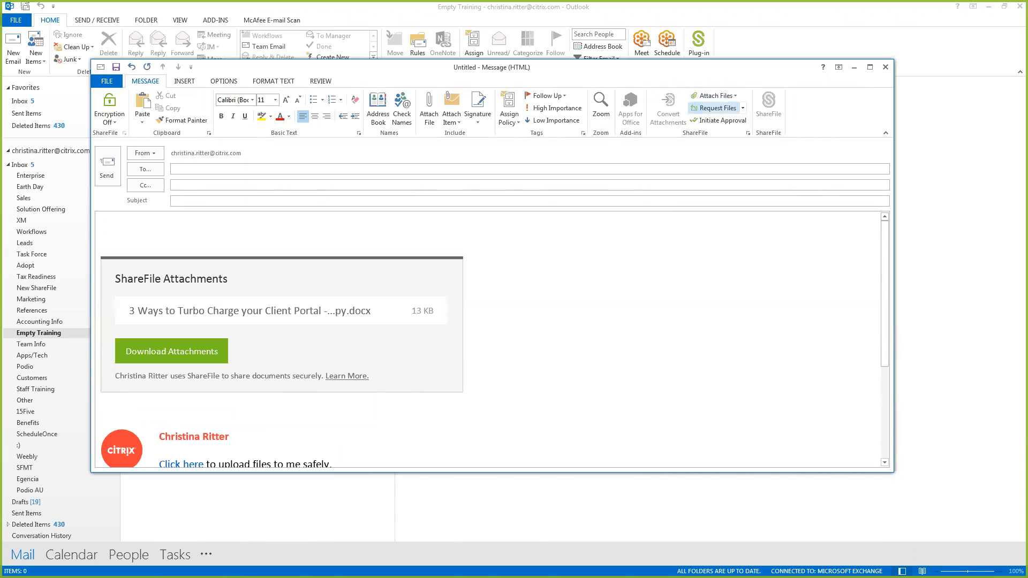
left_click(715, 107)
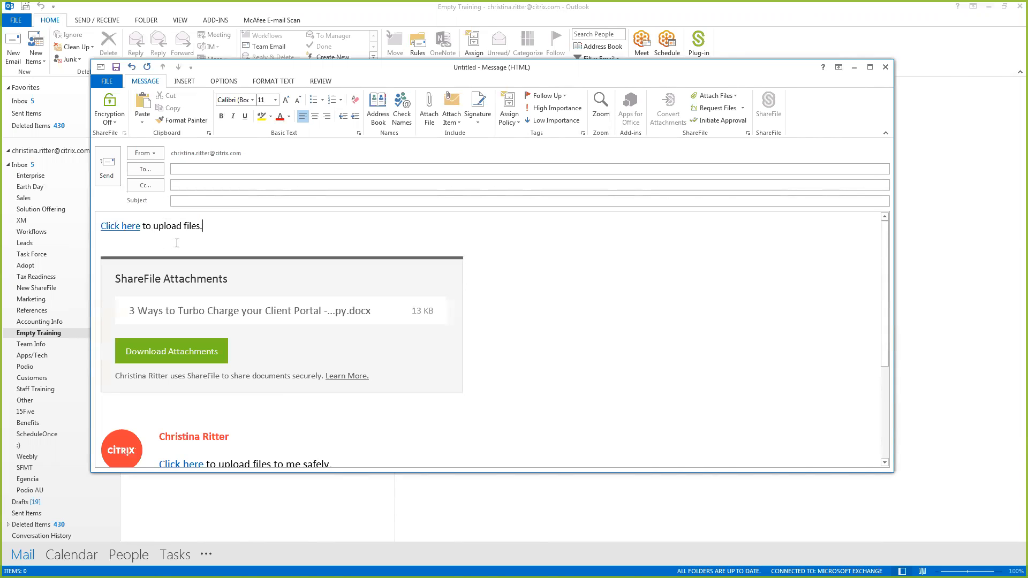
Step: Reword the request link to end 'your abc doc to me.' and add a blank line above it
left_click_drag(203, 227, 187, 229)
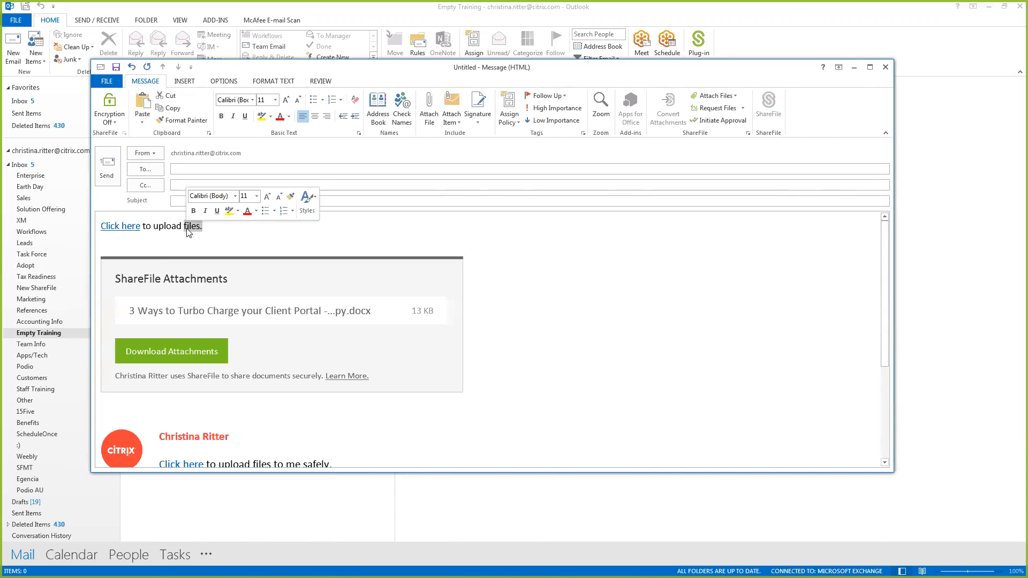
type("your abc doc to me.")
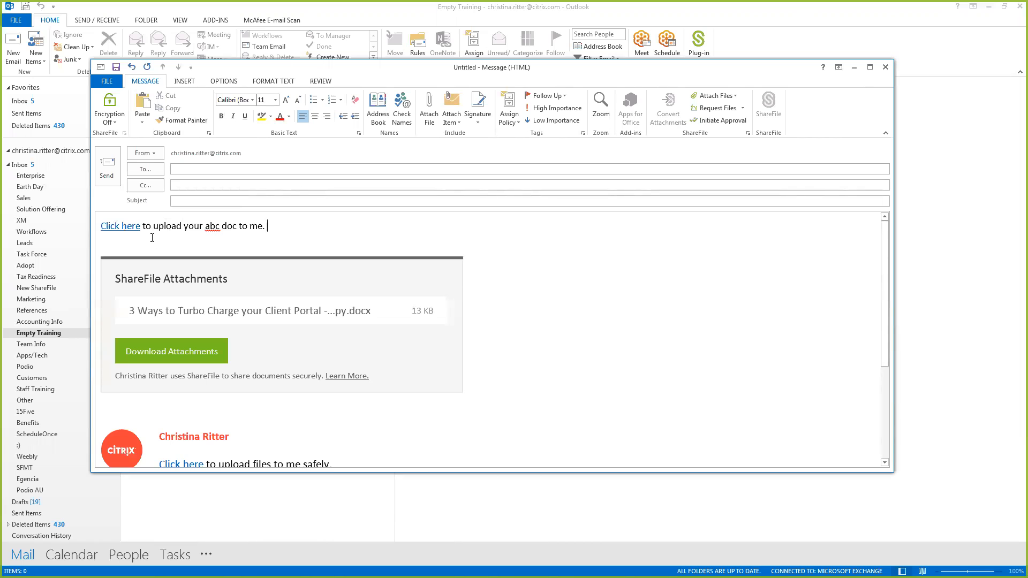
left_click(102, 225)
key("Return")
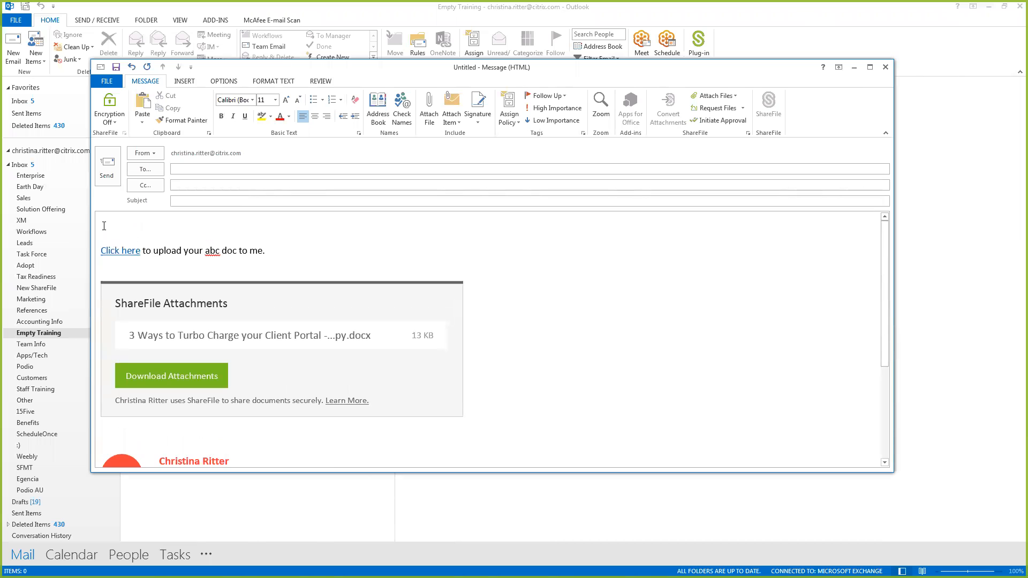
left_click(109, 107)
left_click(118, 232)
Step: Type 'Hi,' and 'This is not encrypted. Hope you have a good day.' plus a sample SS number, DOB, CC
type("Hi,")
key("Return")
type("This is not encrypt")
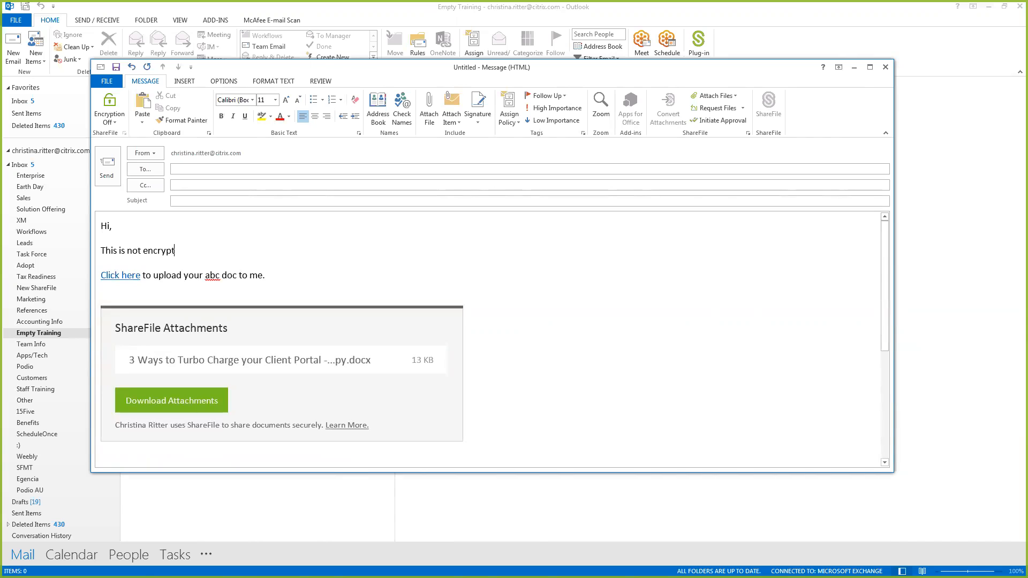
type("ed. Hope you have a good day.")
left_click_drag(308, 250, 101, 225)
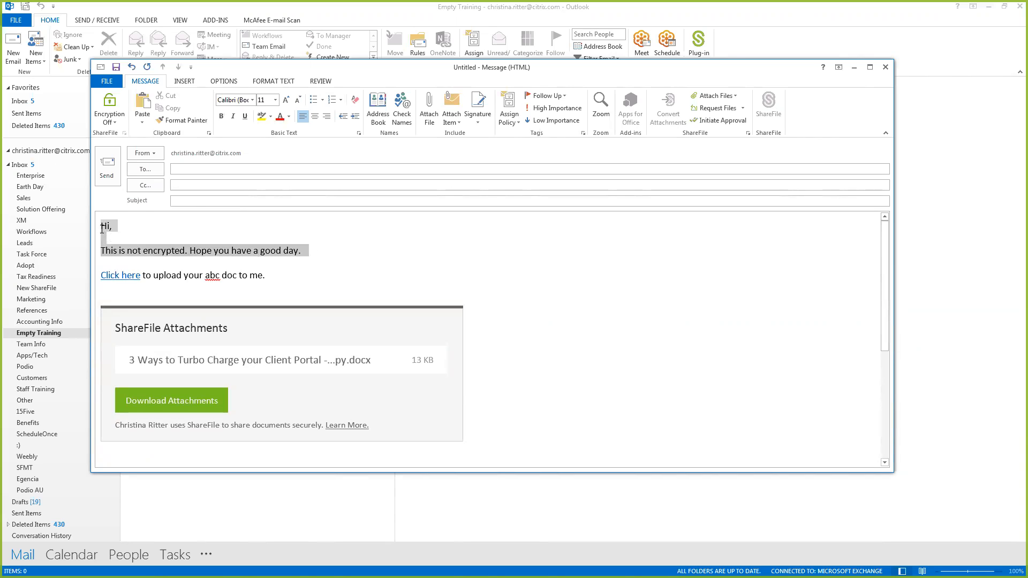
left_click(321, 254)
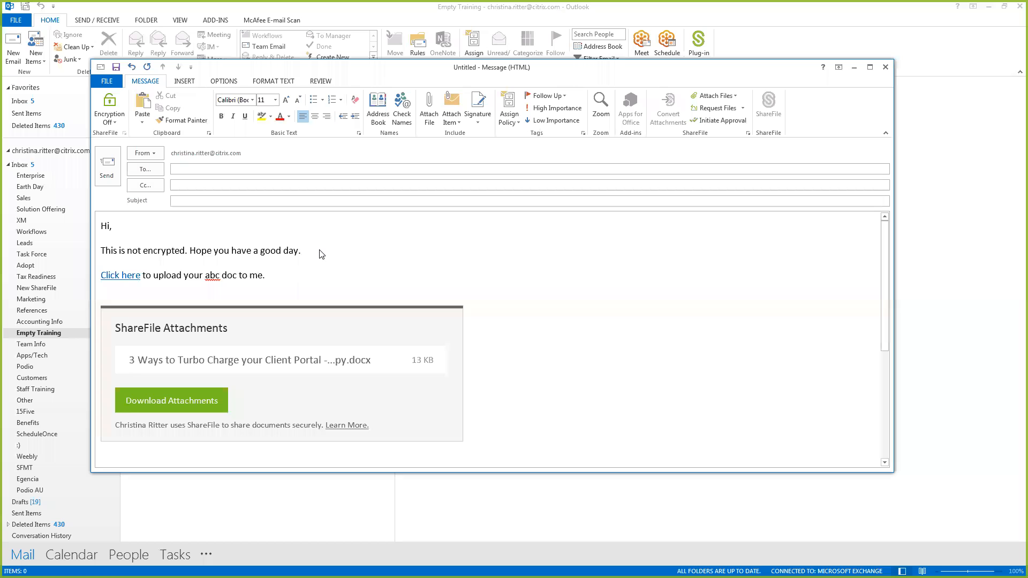
type("SS 23847523465, DOB, CC")
left_click_drag(414, 250, 313, 250)
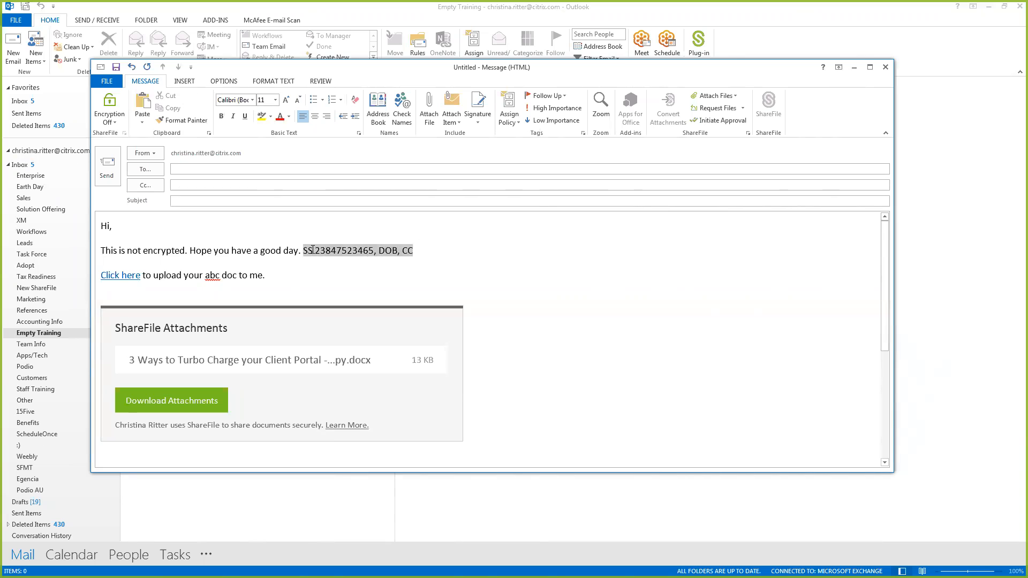
left_click(423, 253)
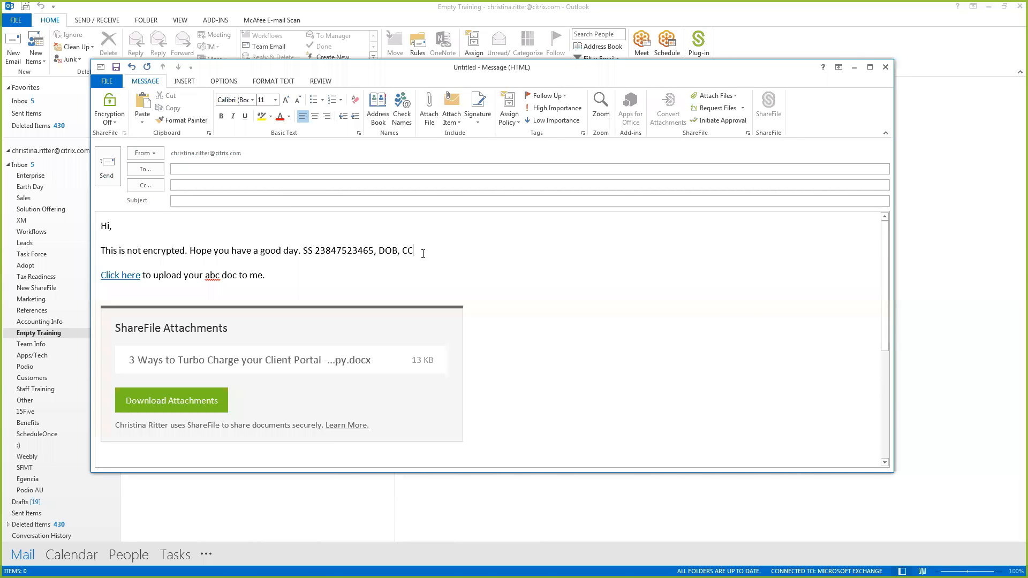
Step: Turn encryption on, append '. What is your SS?', then close the draft without saving
left_click(110, 103)
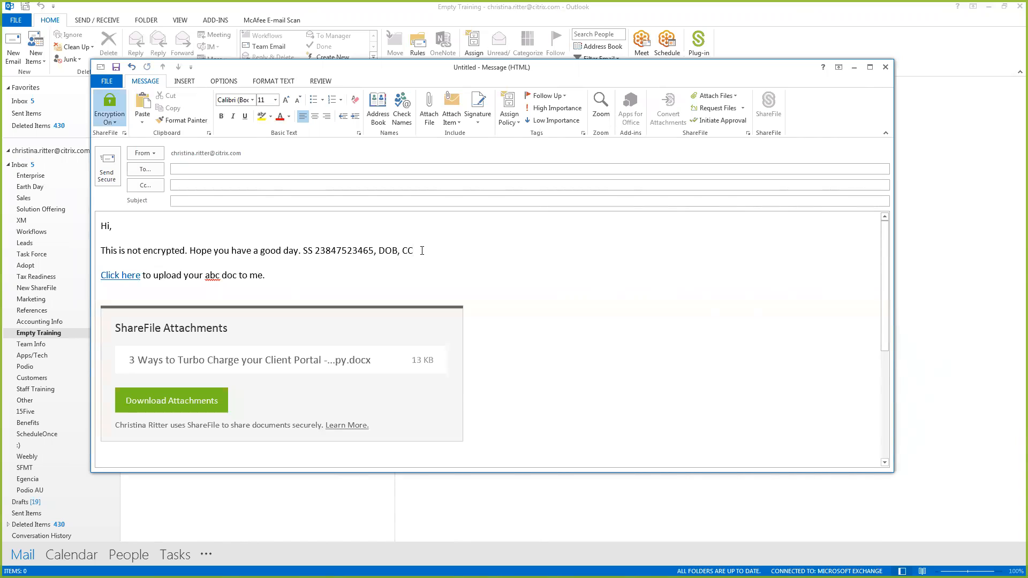
type(". What is your SS?")
left_click(885, 67)
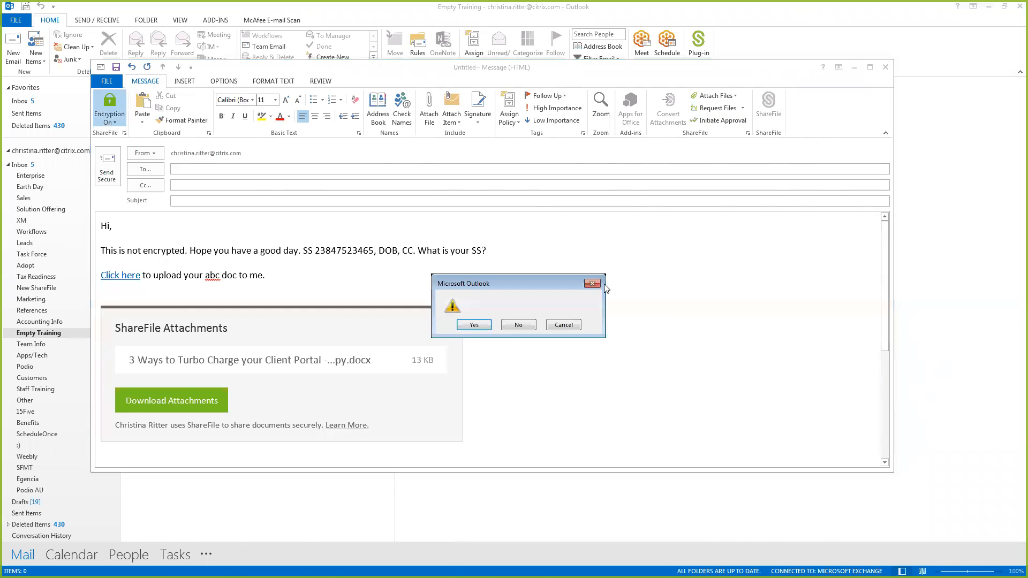
left_click(517, 324)
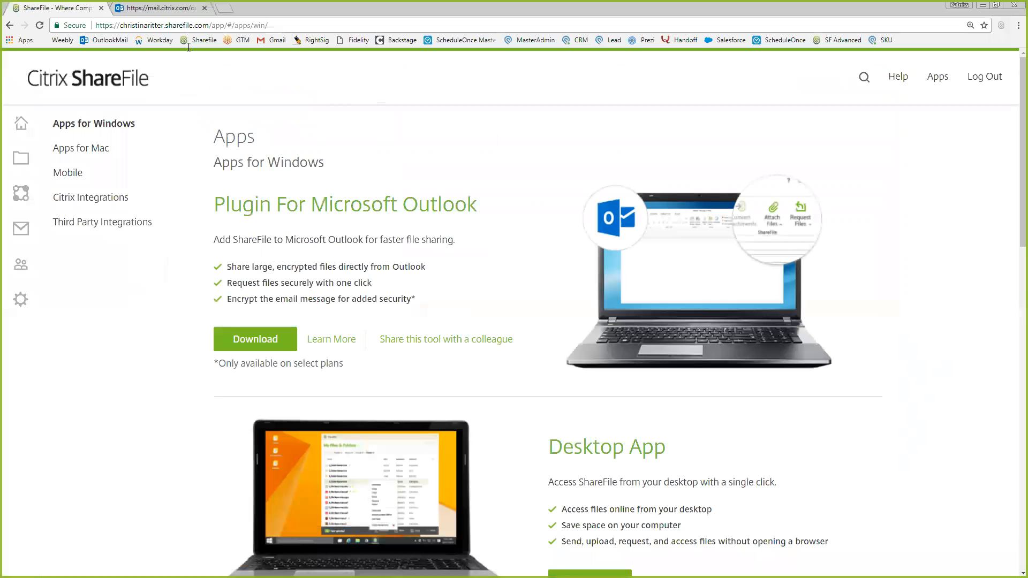
Step: In Outlook Web App, check the ShareFile add-in settings
left_click(156, 8)
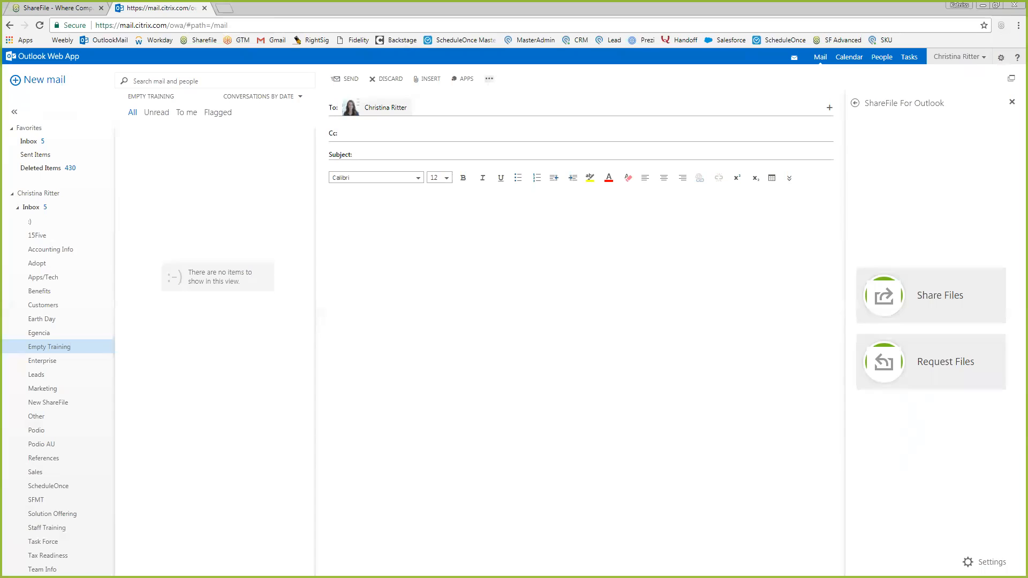
left_click(968, 562)
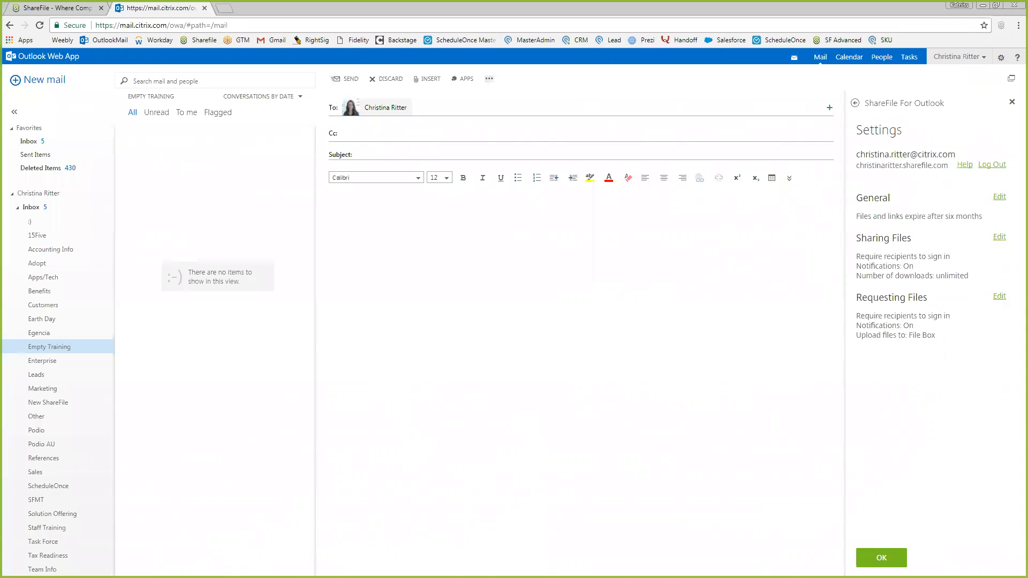
left_click(880, 557)
Step: Upload Professional Head Shot.jpg as a ShareFile link, then advance to the 'Print' Files slide
left_click(931, 296)
left_click(931, 313)
left_click(931, 344)
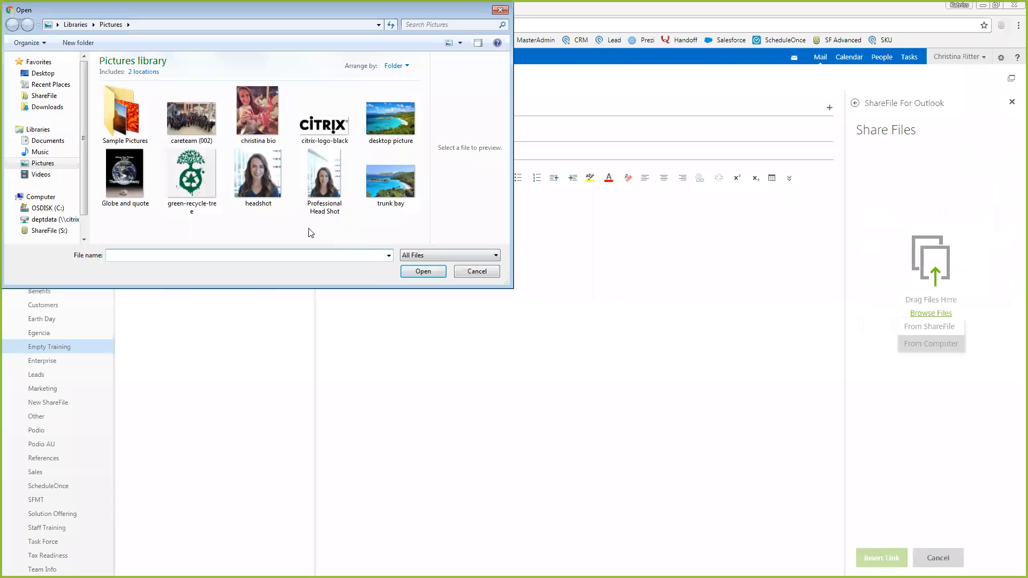
left_click(324, 180)
left_click(418, 272)
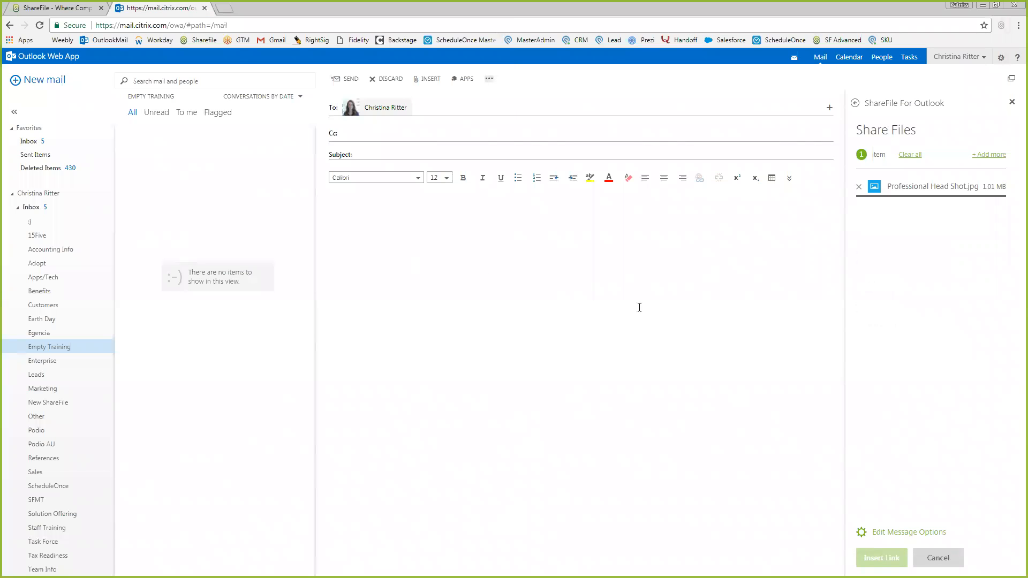
left_click(881, 558)
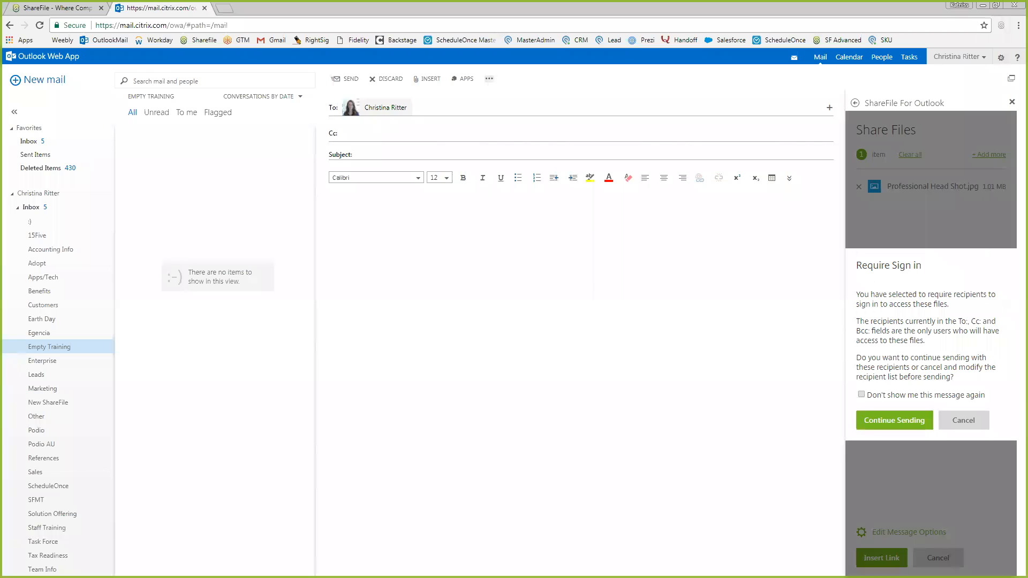
left_click(894, 420)
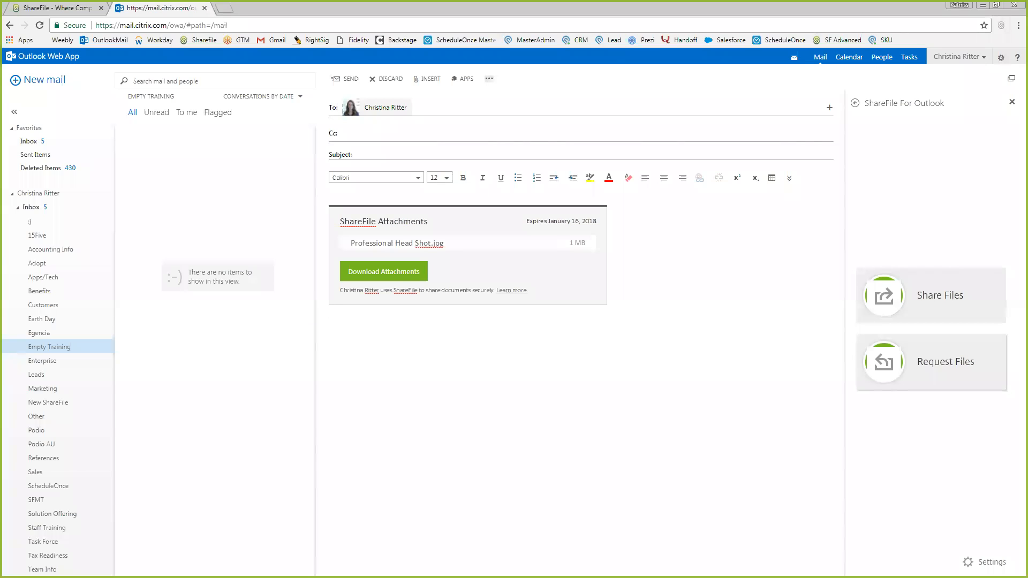
left_click(61, 9)
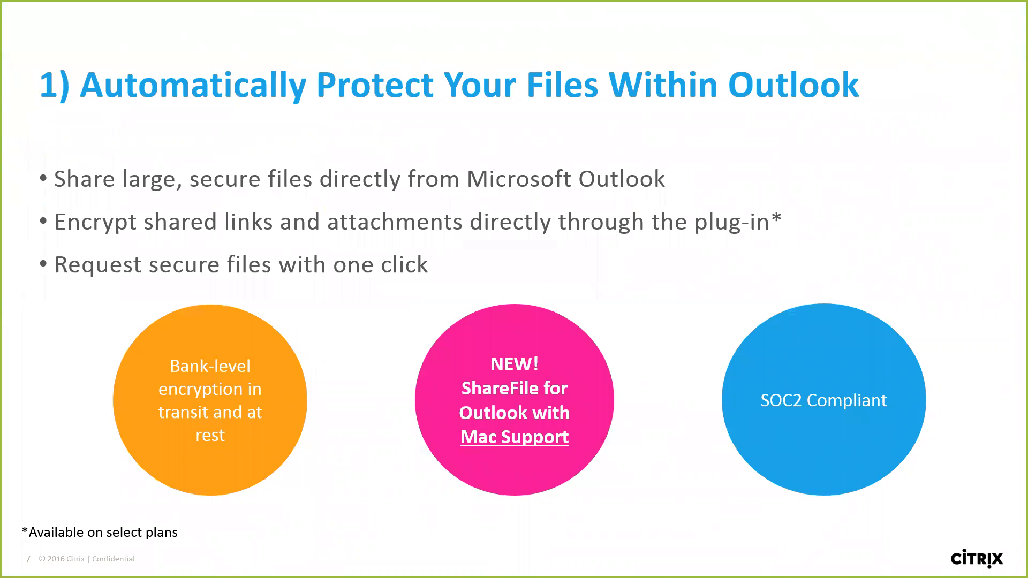
key("Right")
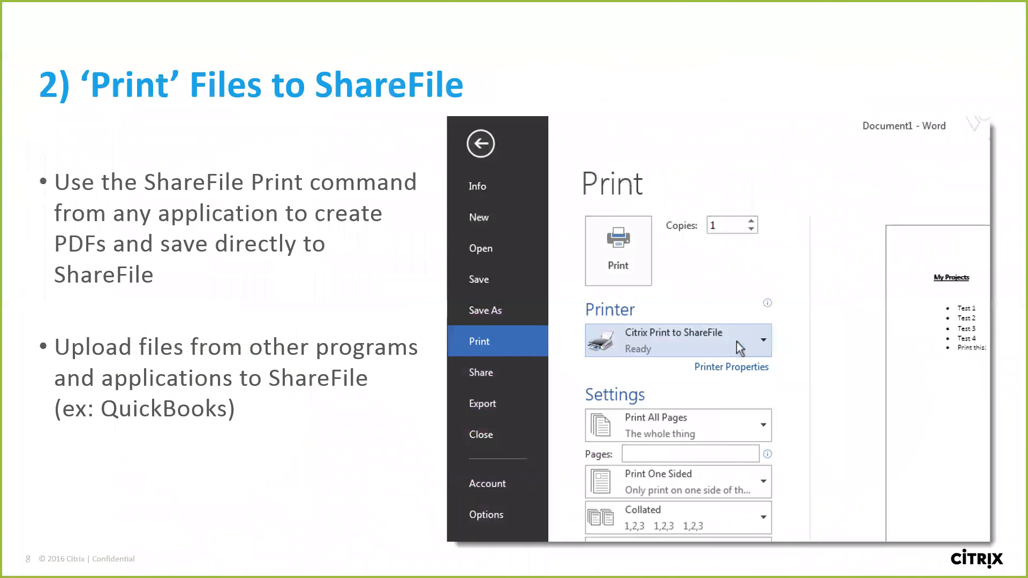
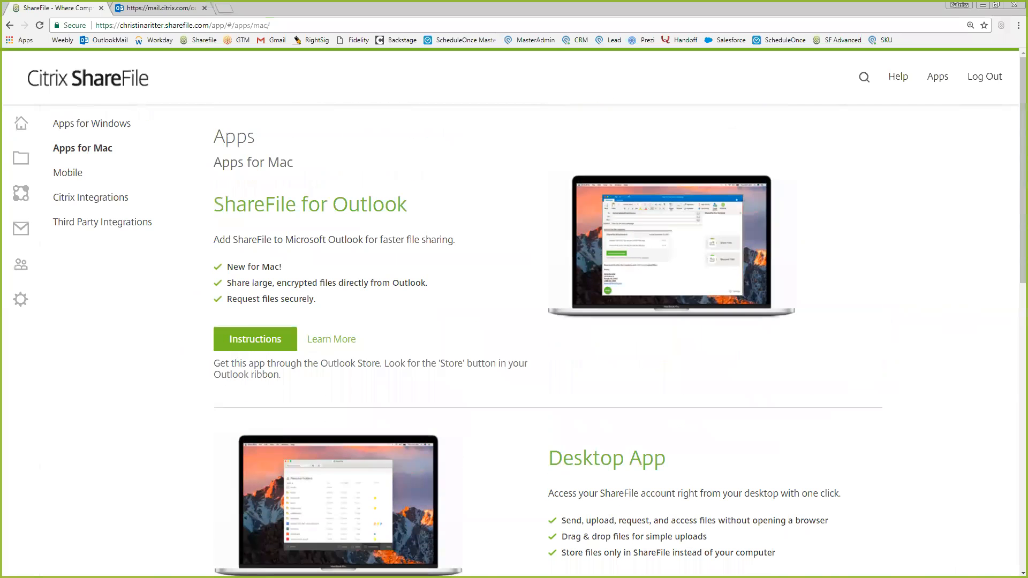
Step: Scroll ShareFile's Apps for Windows page to Power Tools like Drive Mapper, then switch to desktop Outlook
left_click(127, 126)
scroll(557, 367, "down", 1)
scroll(556, 367, "down", 10)
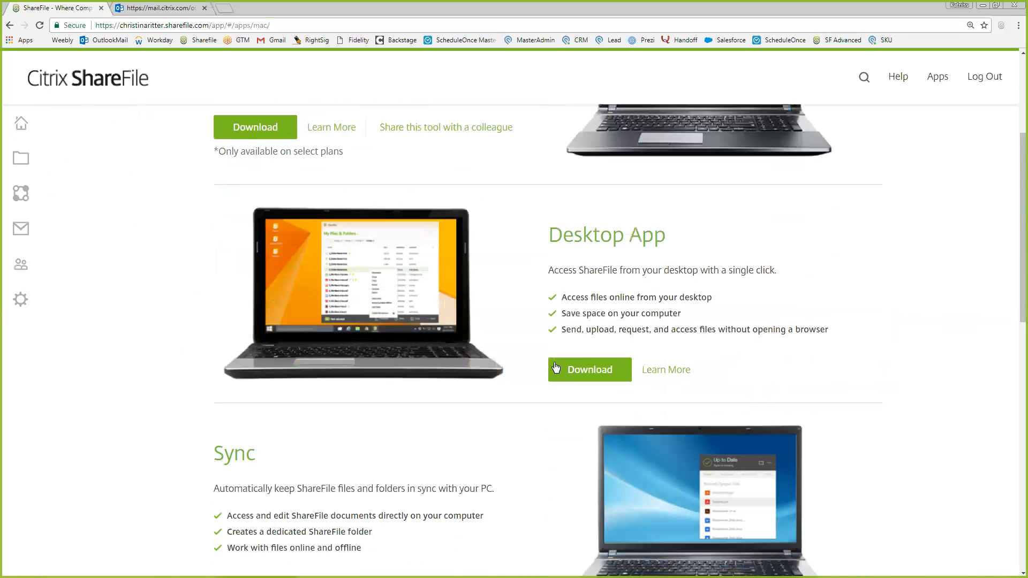
scroll(554, 363, "down", 1)
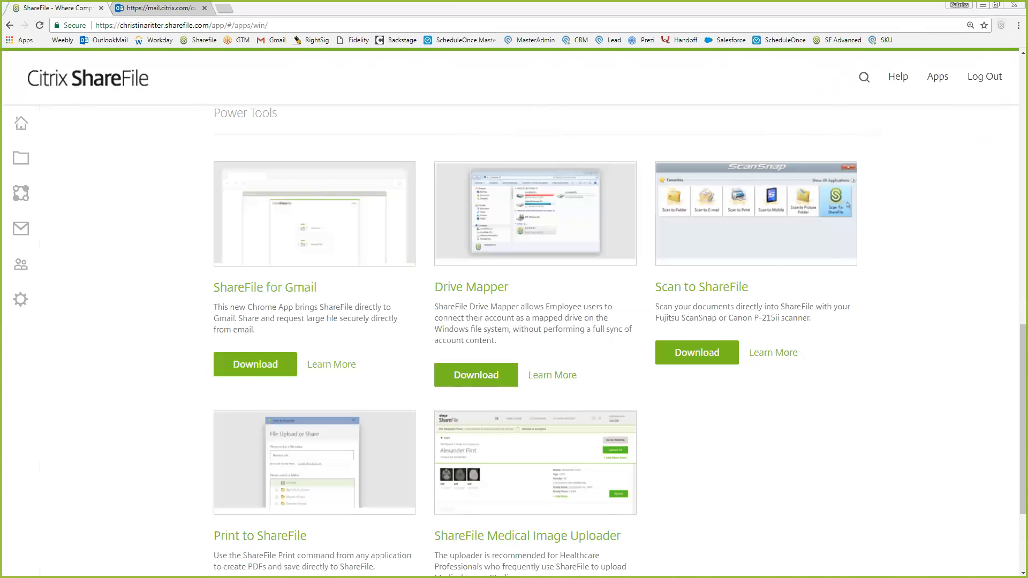
key("alt+Tab")
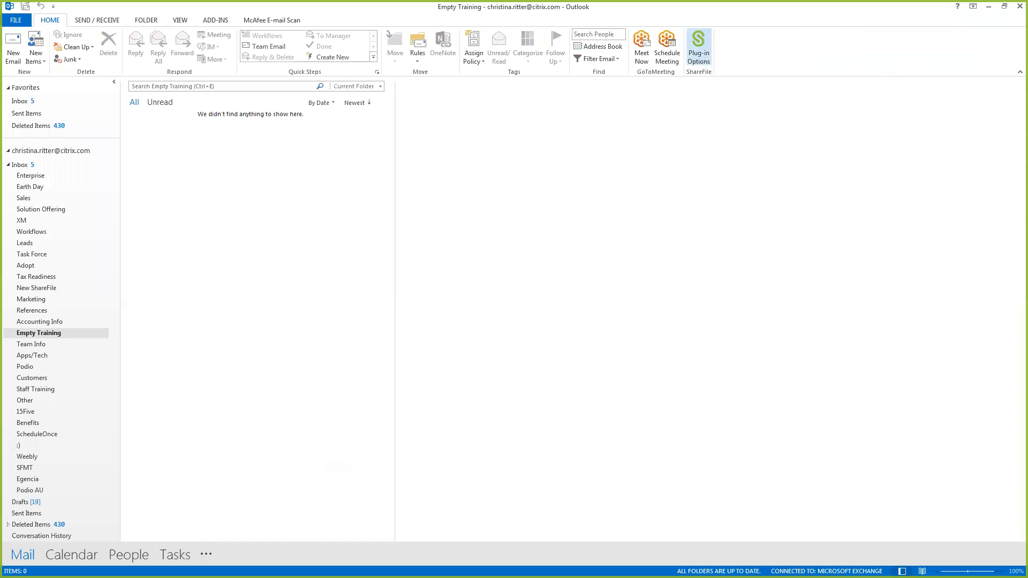
Step: Show the ShareFile Plug-in Options' Requesting Files settings, currently uploading to File Box
left_click(698, 48)
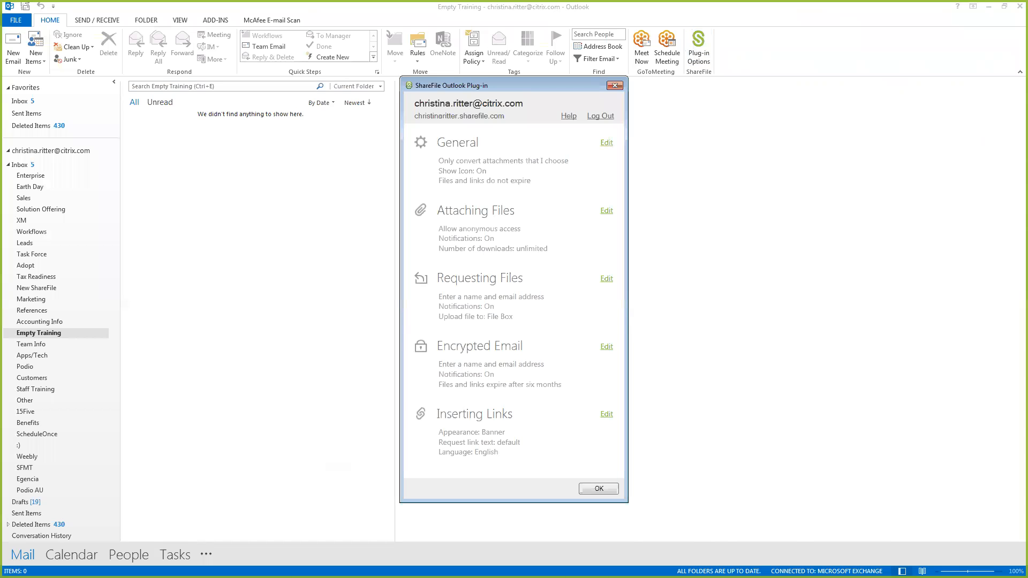
left_click(488, 283)
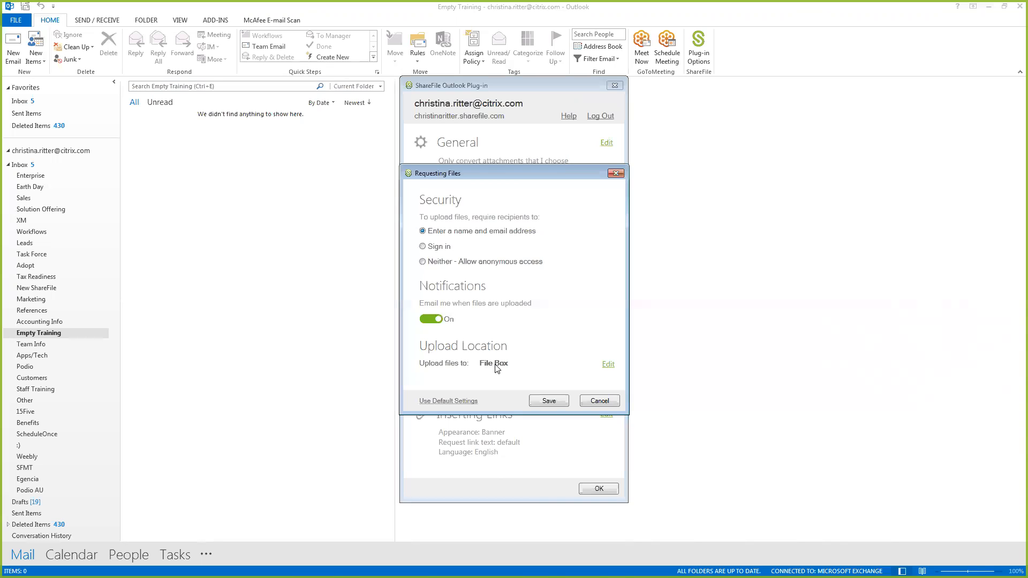
Step: Change the requested-files upload location from File Box to Shared Folders > Uploads
left_click(608, 365)
left_click(449, 281)
scroll(517, 320, "down", 1)
scroll(517, 320, "down", 3)
left_click(554, 341)
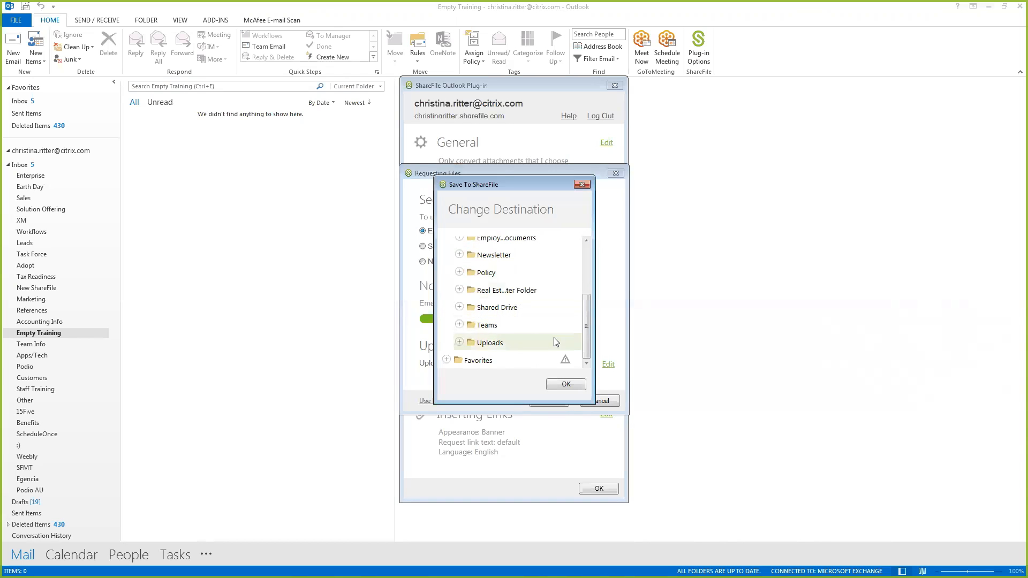
left_click(558, 386)
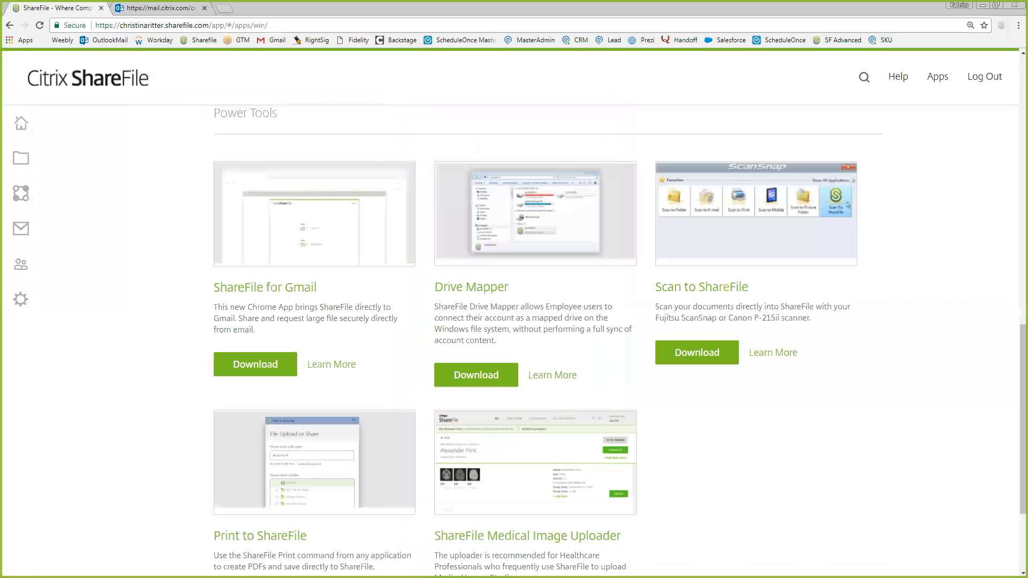
Step: Open ShareFile's File Box under Folders and highlight its temporary-storage explanation
mouse_move(30, 197)
left_click(58, 160)
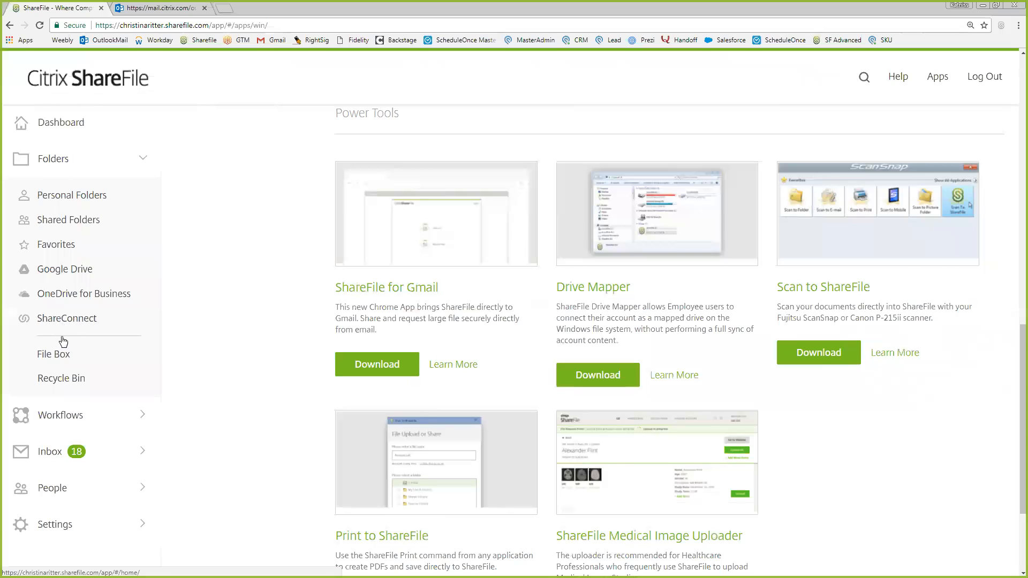
left_click(46, 354)
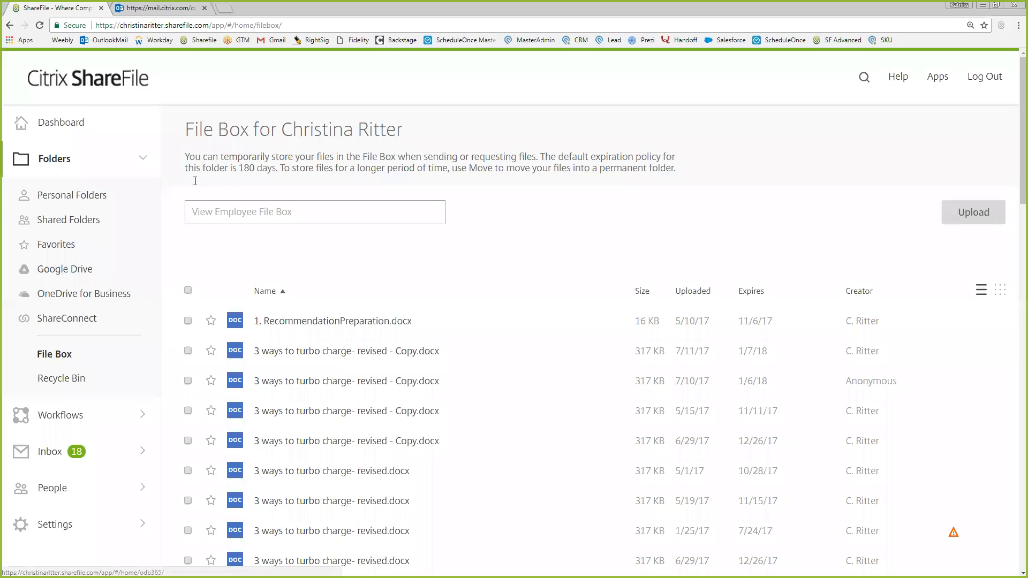
left_click_drag(186, 156, 537, 155)
left_click(411, 147)
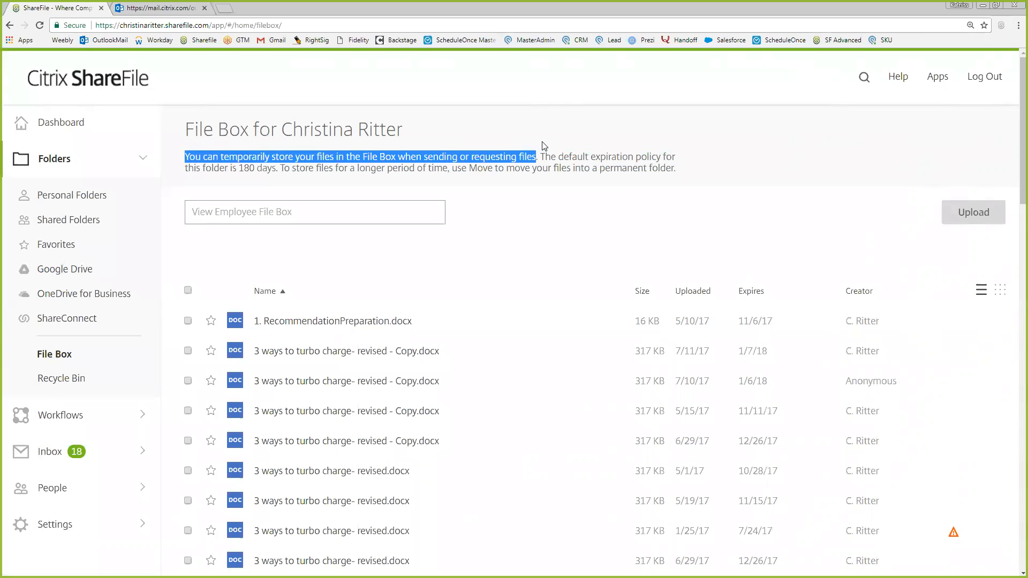
left_click(543, 145)
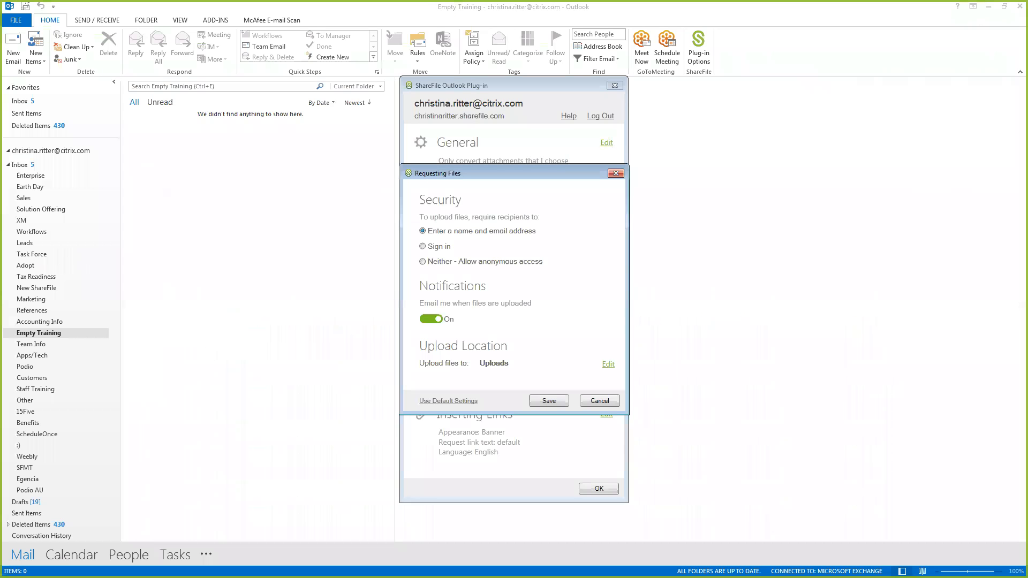
Step: Save Uploads as the upload location and keep the General expiration setting at never
left_click(549, 400)
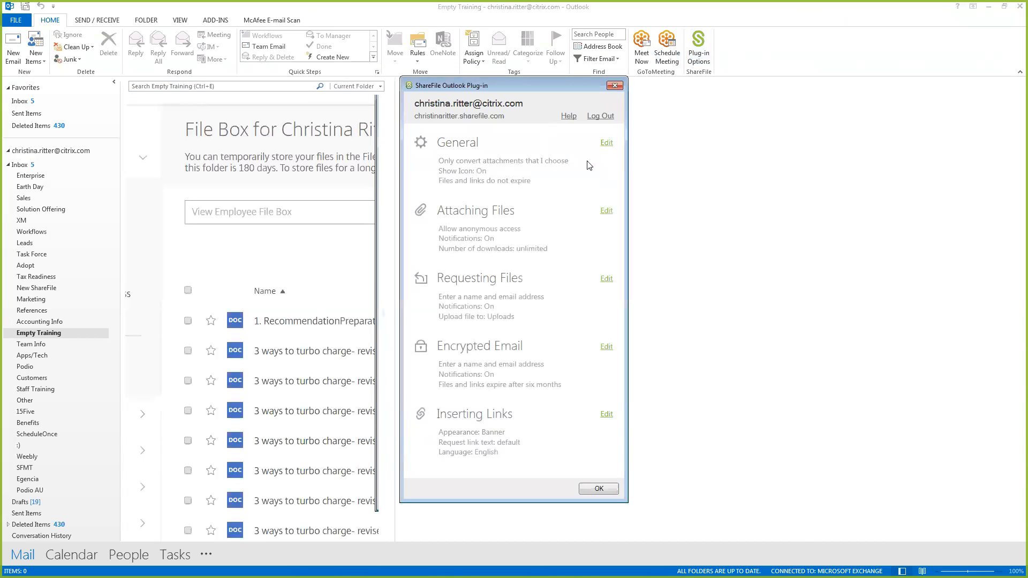
left_click(607, 143)
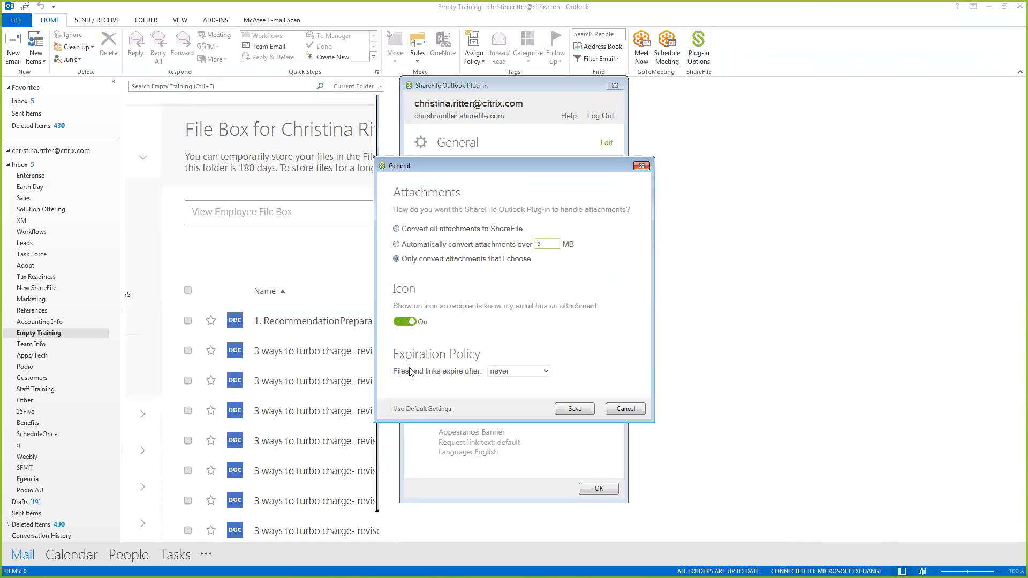
left_click(546, 372)
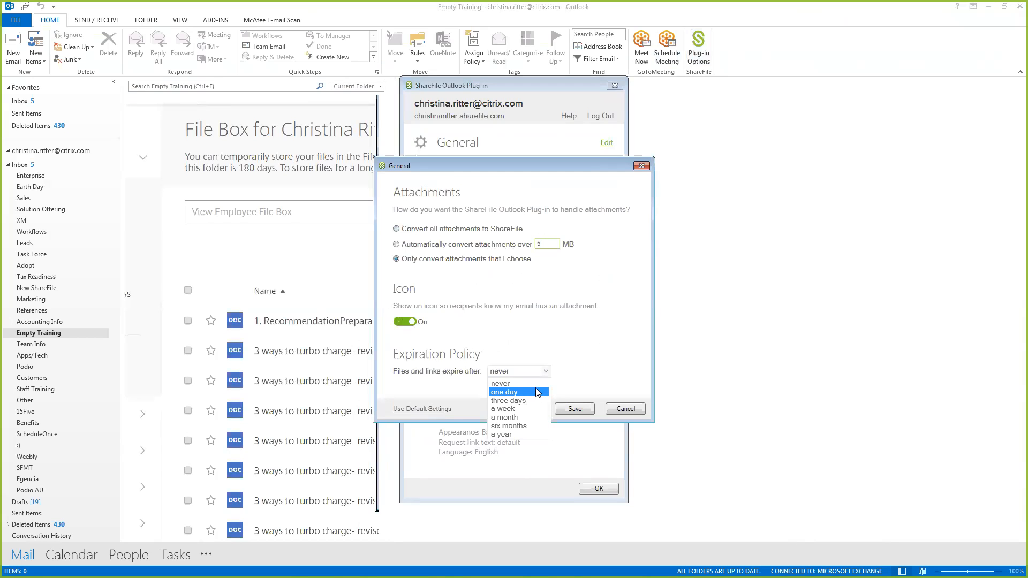
left_click(540, 386)
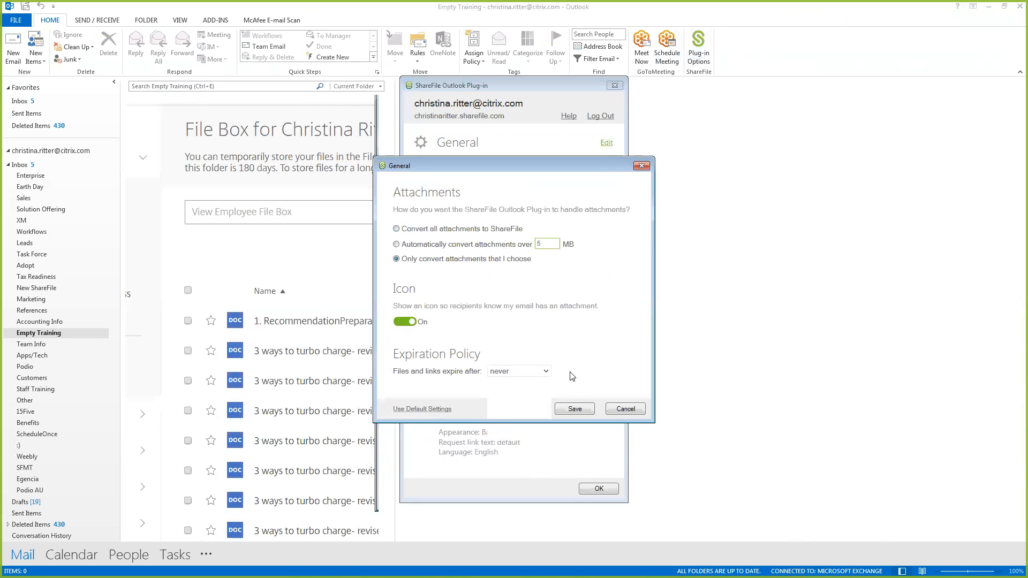
left_click(545, 372)
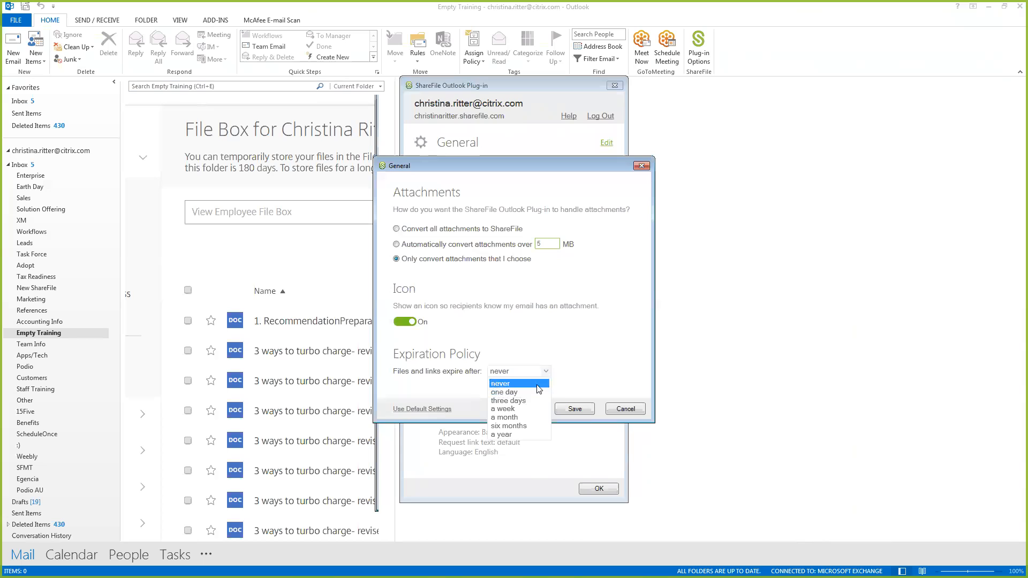
left_click(535, 383)
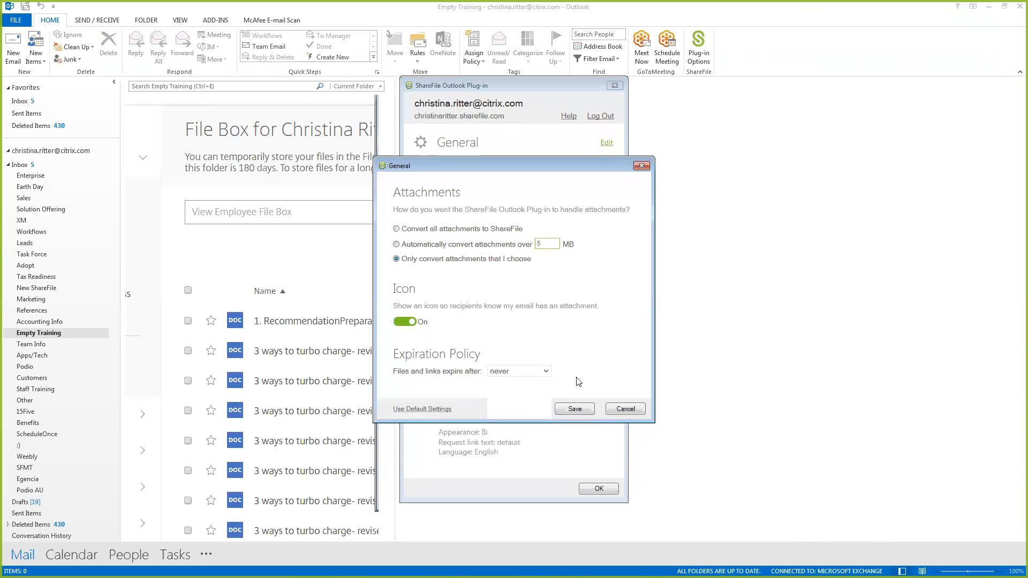
left_click(574, 409)
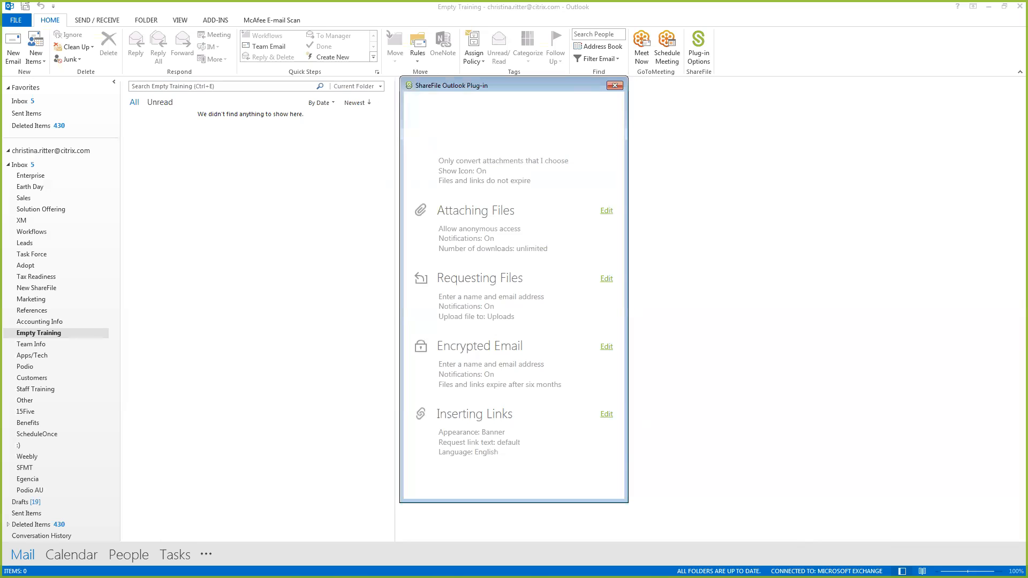
left_click(608, 279)
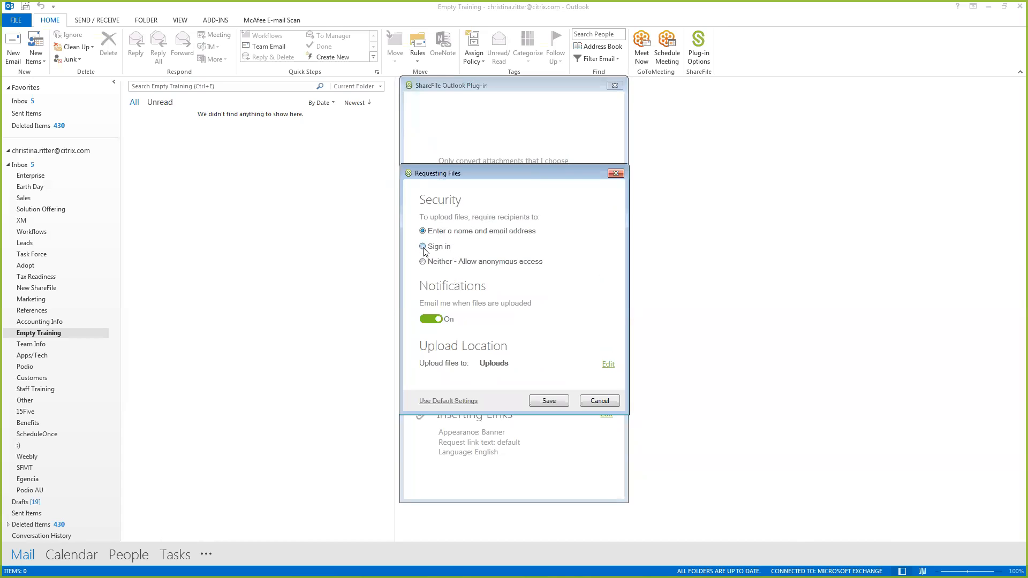
left_click(441, 247)
left_click(426, 263)
left_click(600, 400)
Step: Attach '3 ways to turbo charge- revised - Copy.docx' to a new email as a ShareFile link, then discard it
left_click(615, 86)
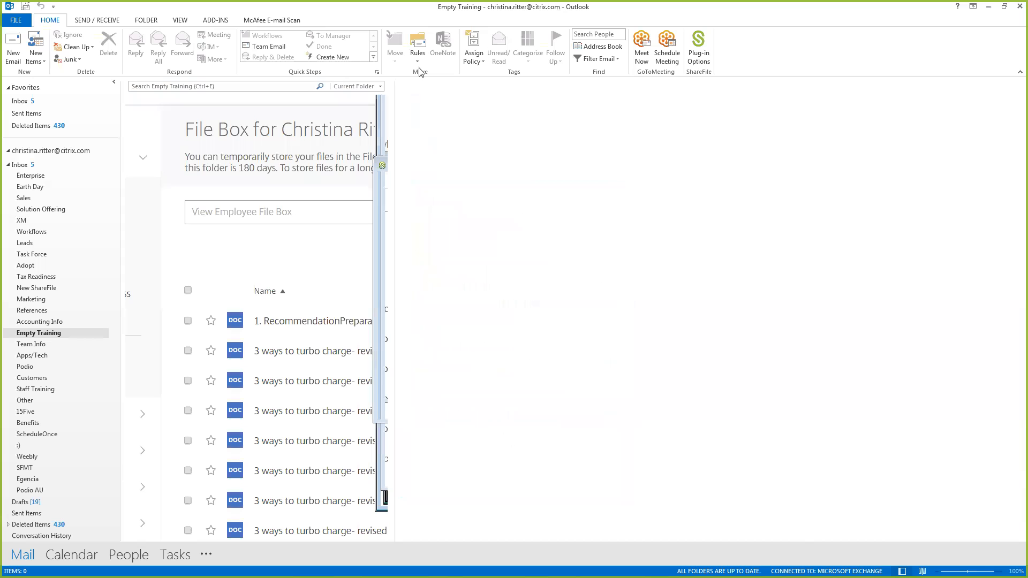
left_click(19, 54)
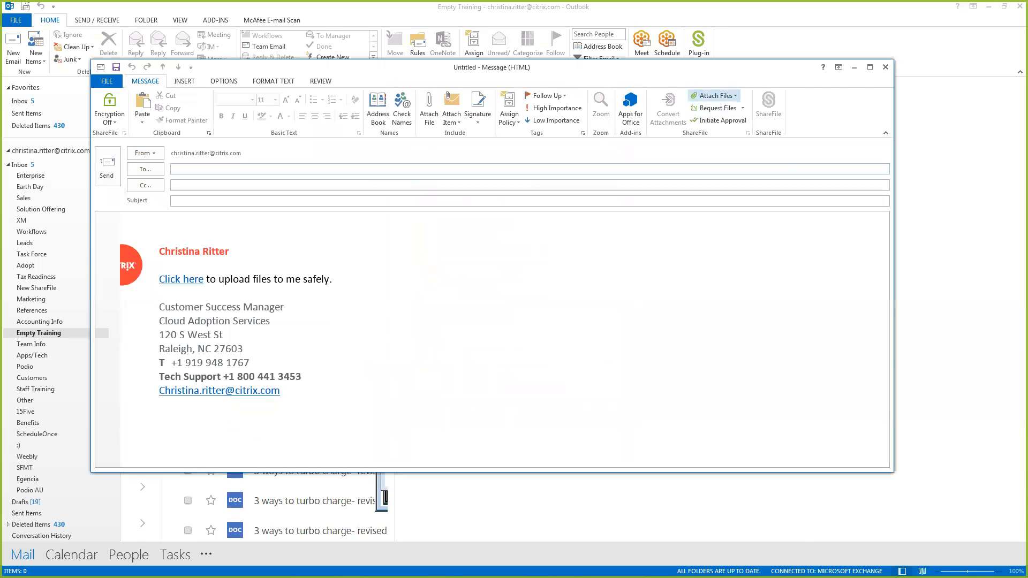
left_click(715, 96)
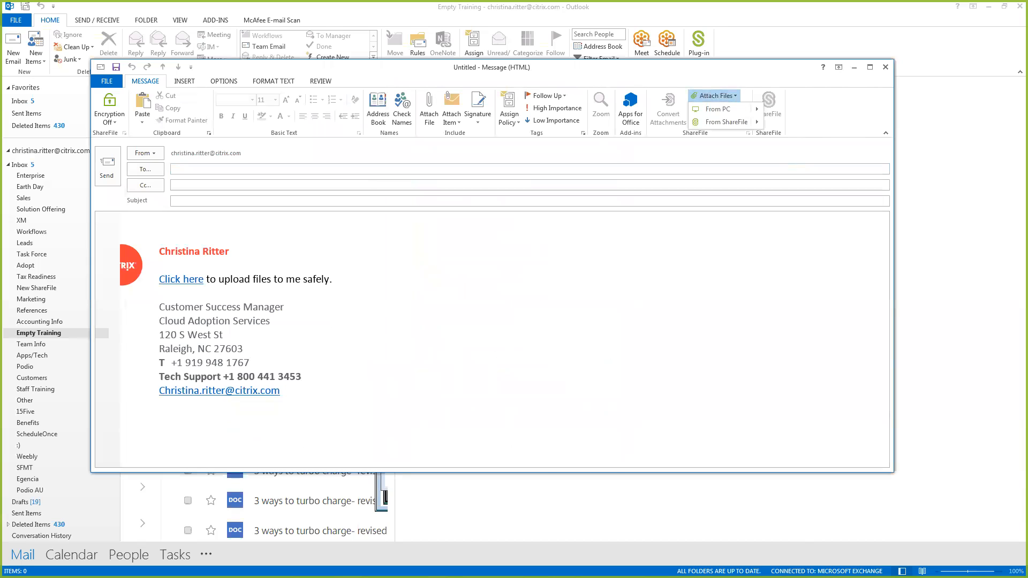
mouse_move(727, 122)
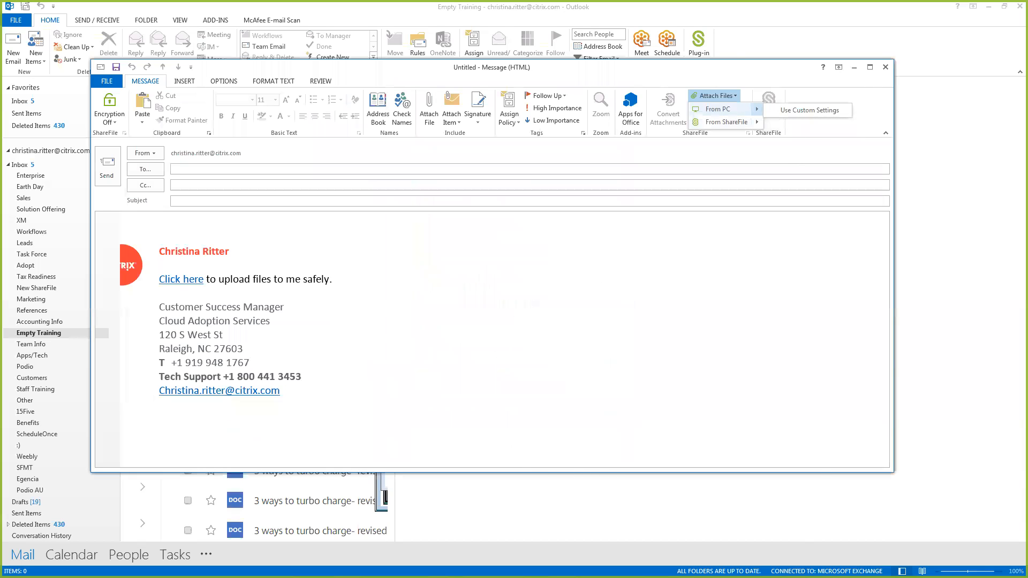
left_click(809, 110)
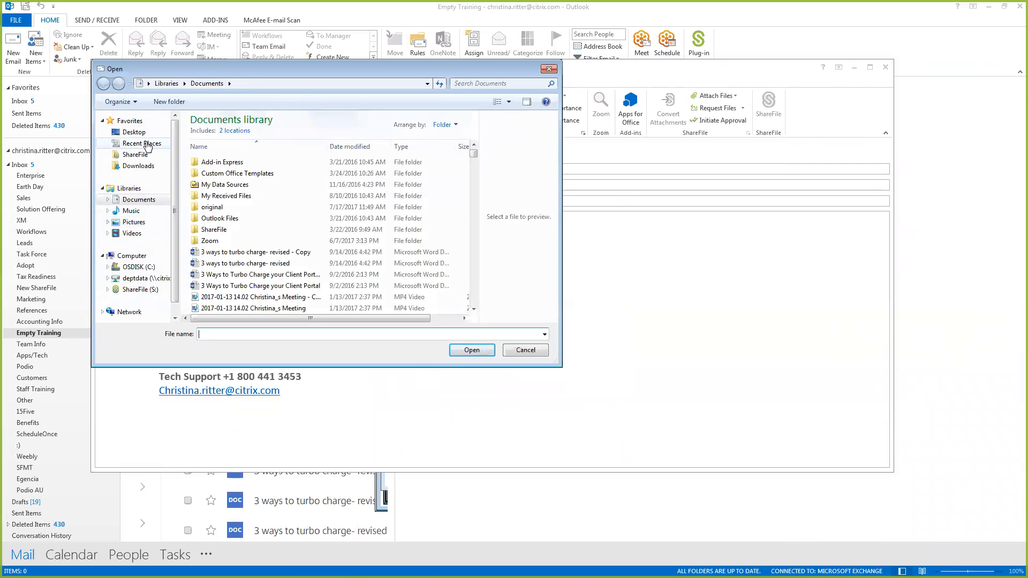
left_click(268, 252)
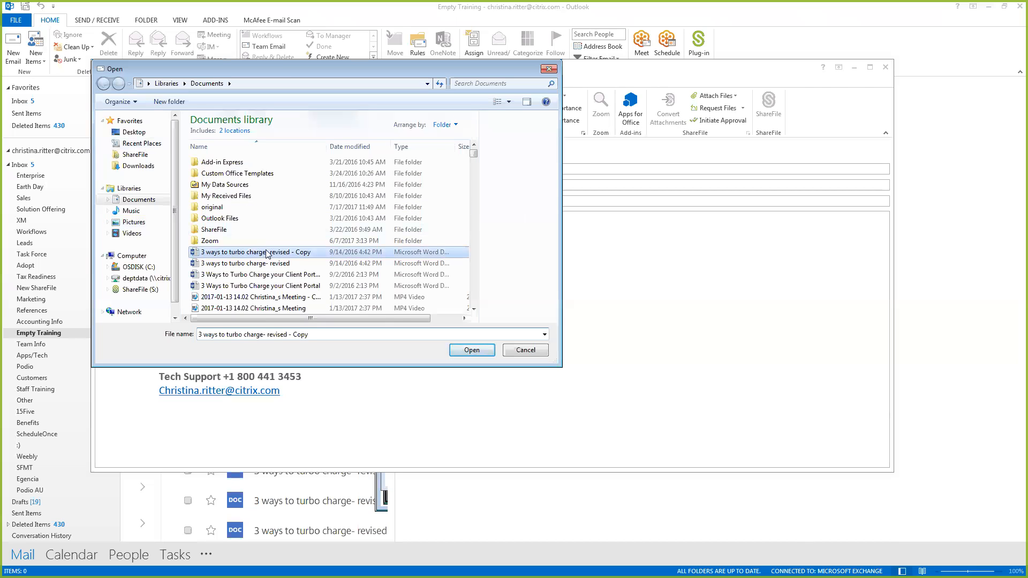
left_click(465, 351)
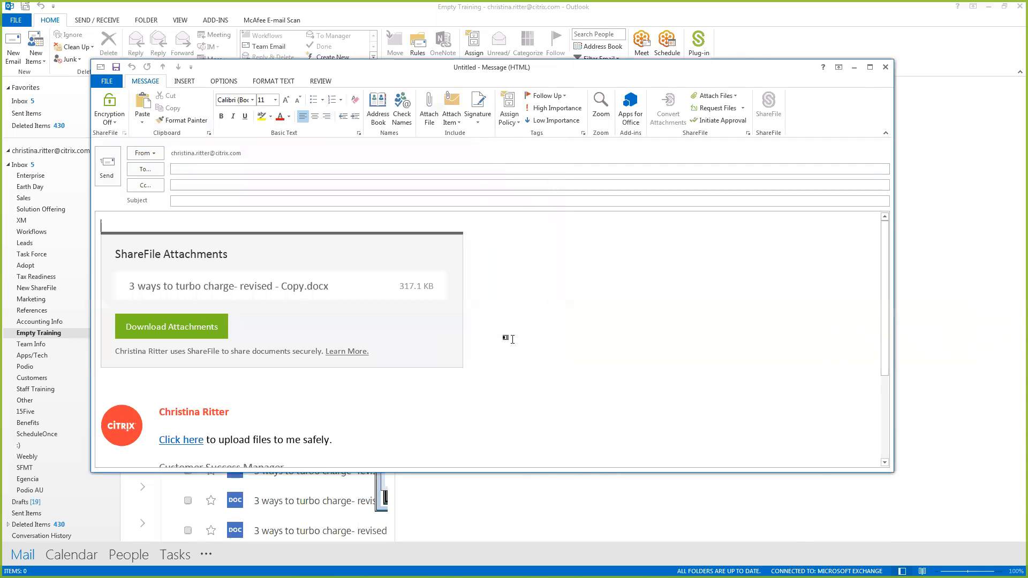
left_click(885, 67)
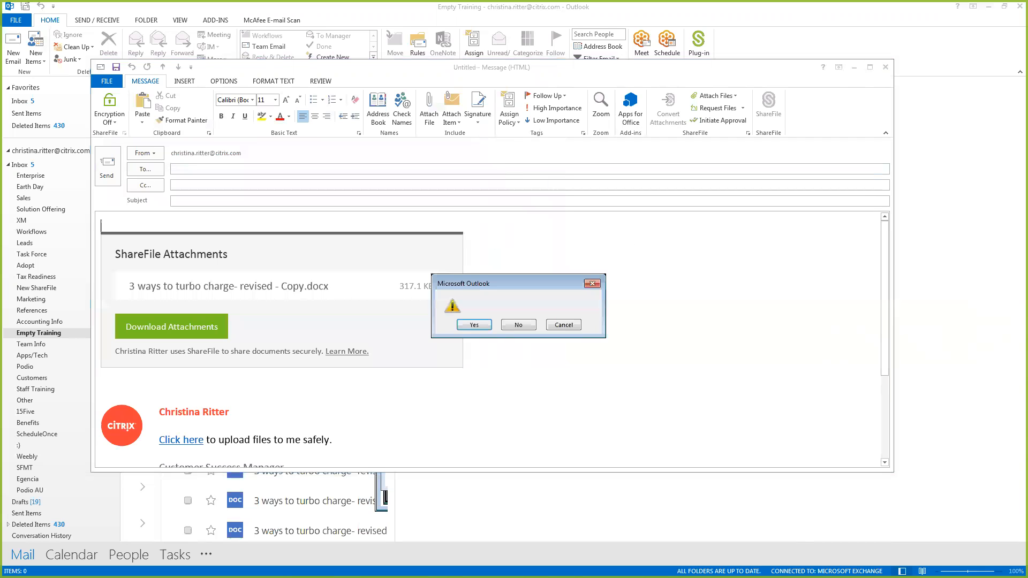
left_click(529, 325)
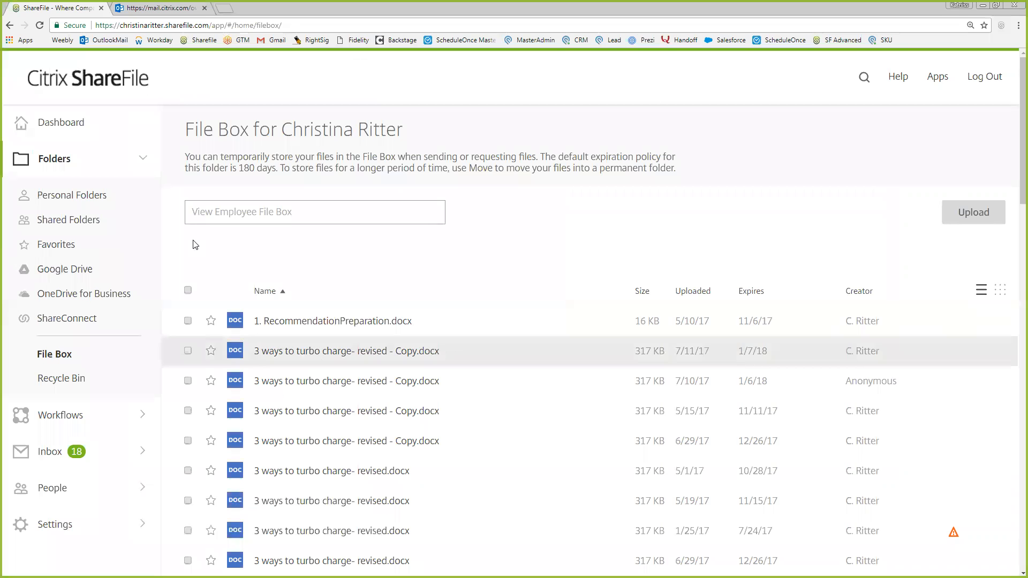
Step: Go from the ShareFile Dashboard to the Apps page showing the Plugin For Microsoft Outlook download
left_click(70, 125)
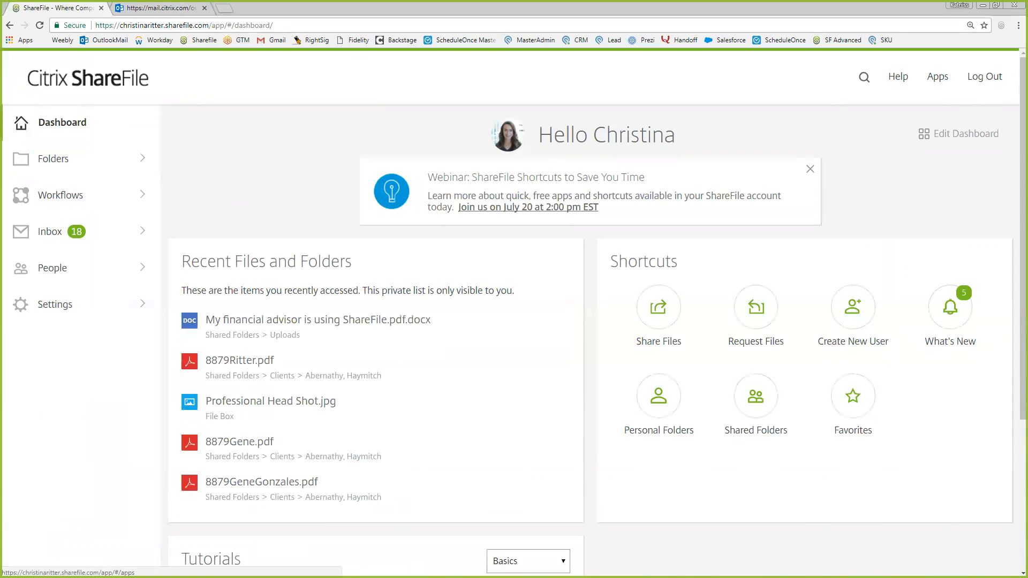
left_click(938, 76)
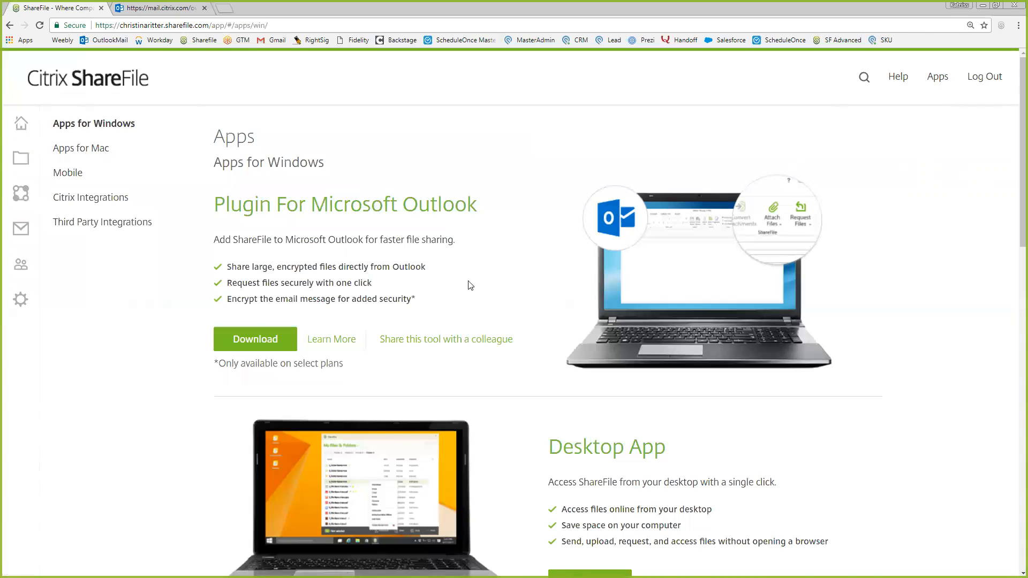
scroll(498, 313, "down", 3)
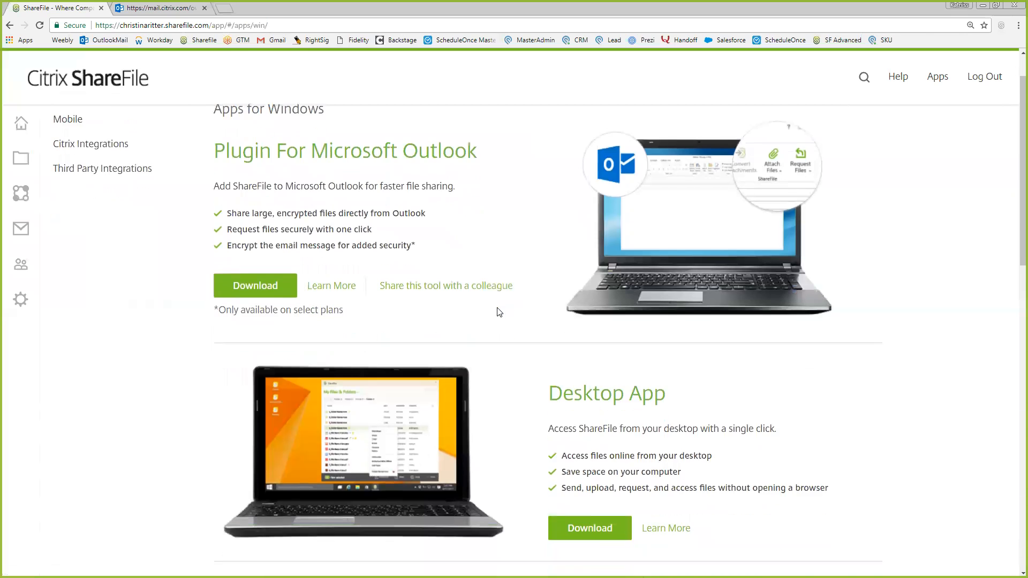